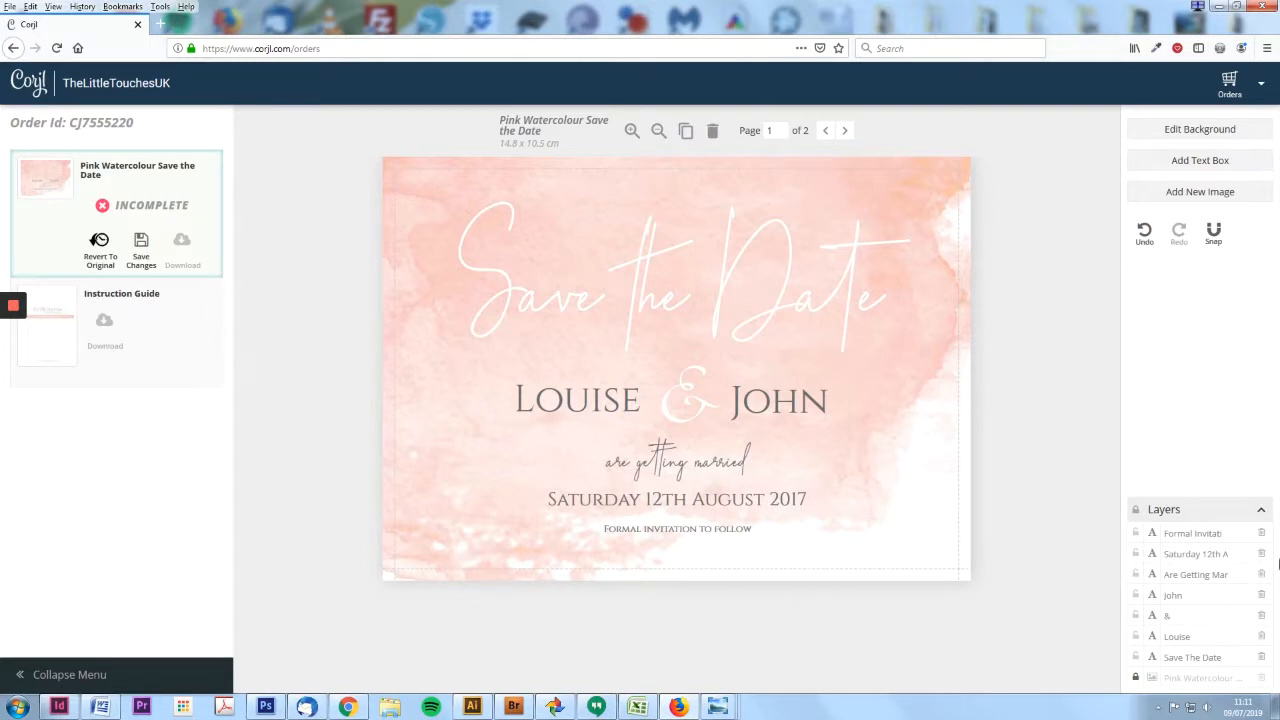
# - Collapse the Layers list so the Pink Watercolour card is fully visible
pyautogui.click(1261, 510)
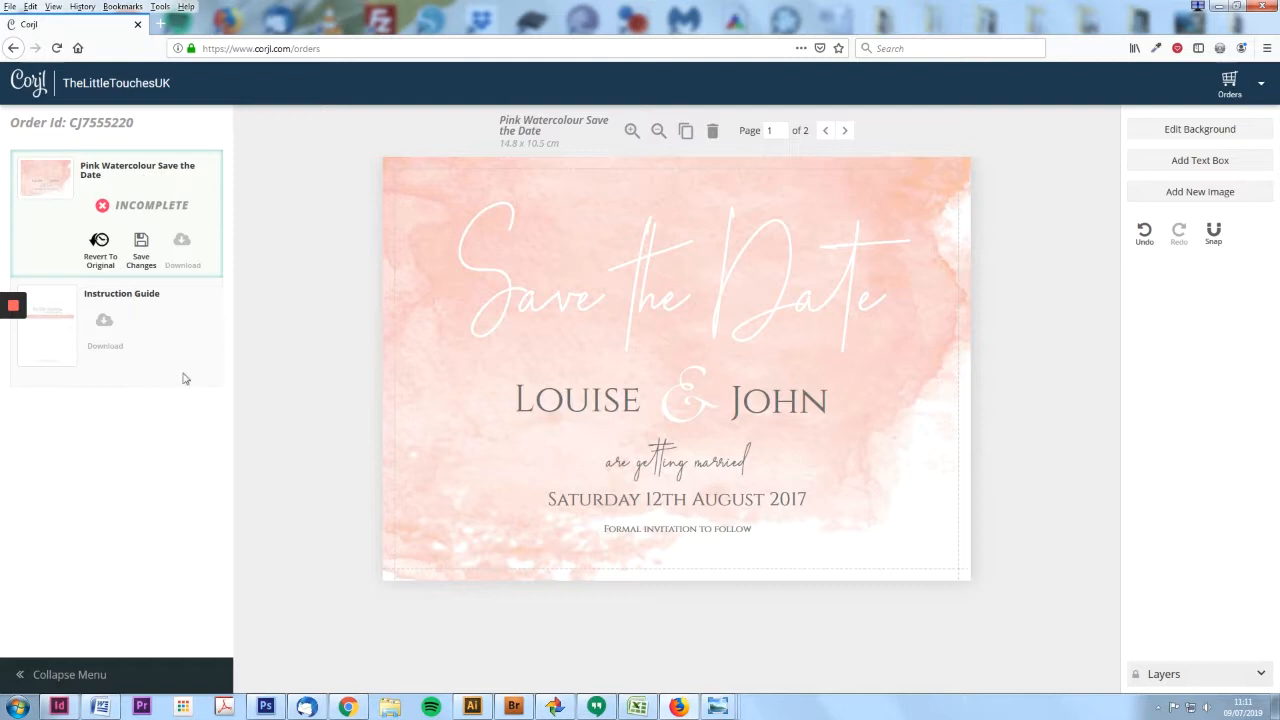
pyautogui.click(1264, 678)
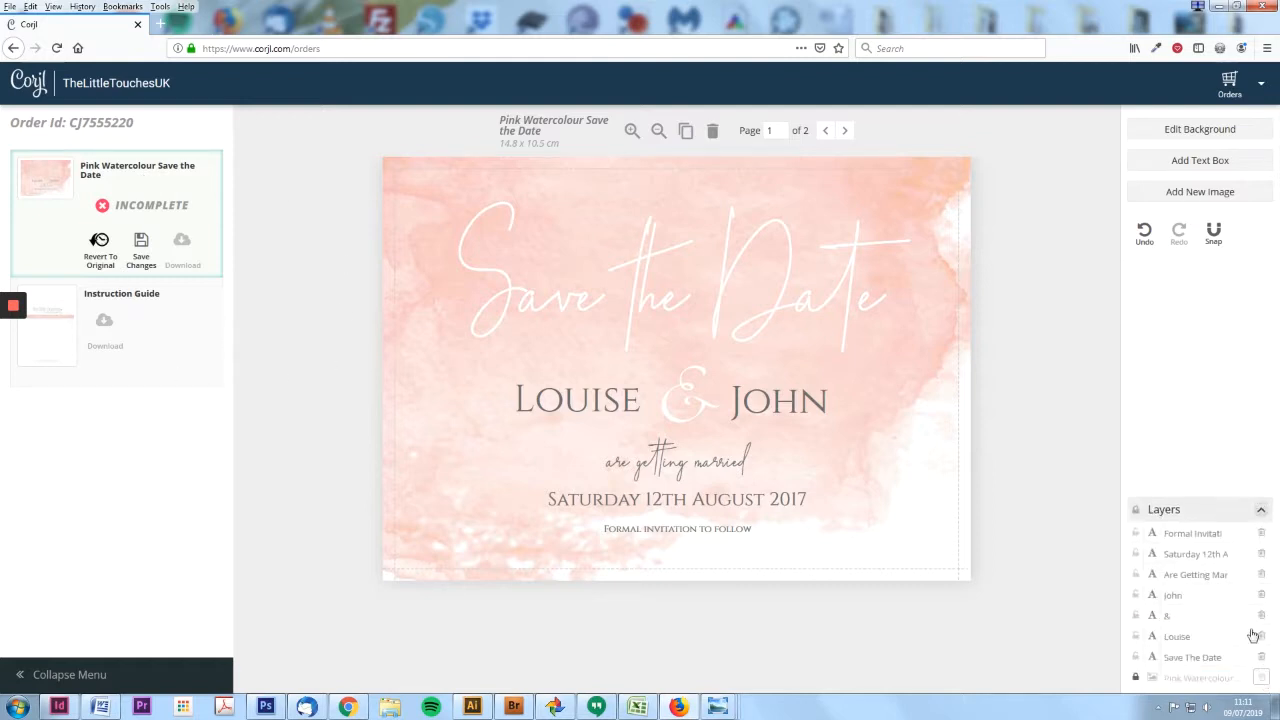
pyautogui.click(1199, 556)
pyautogui.click(1196, 574)
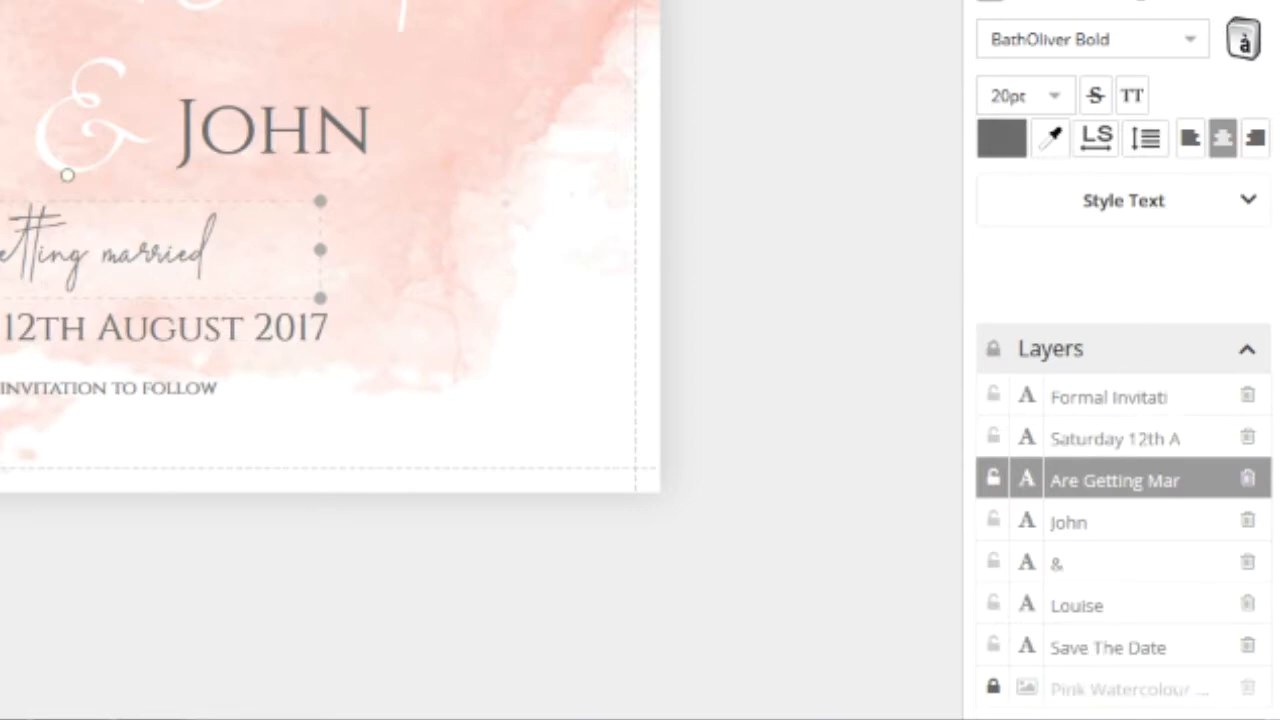
pyautogui.moveTo(1146, 406)
pyautogui.mouseDown()
pyautogui.moveTo(1145, 545)
pyautogui.moveTo(1128, 392)
pyautogui.mouseUp()
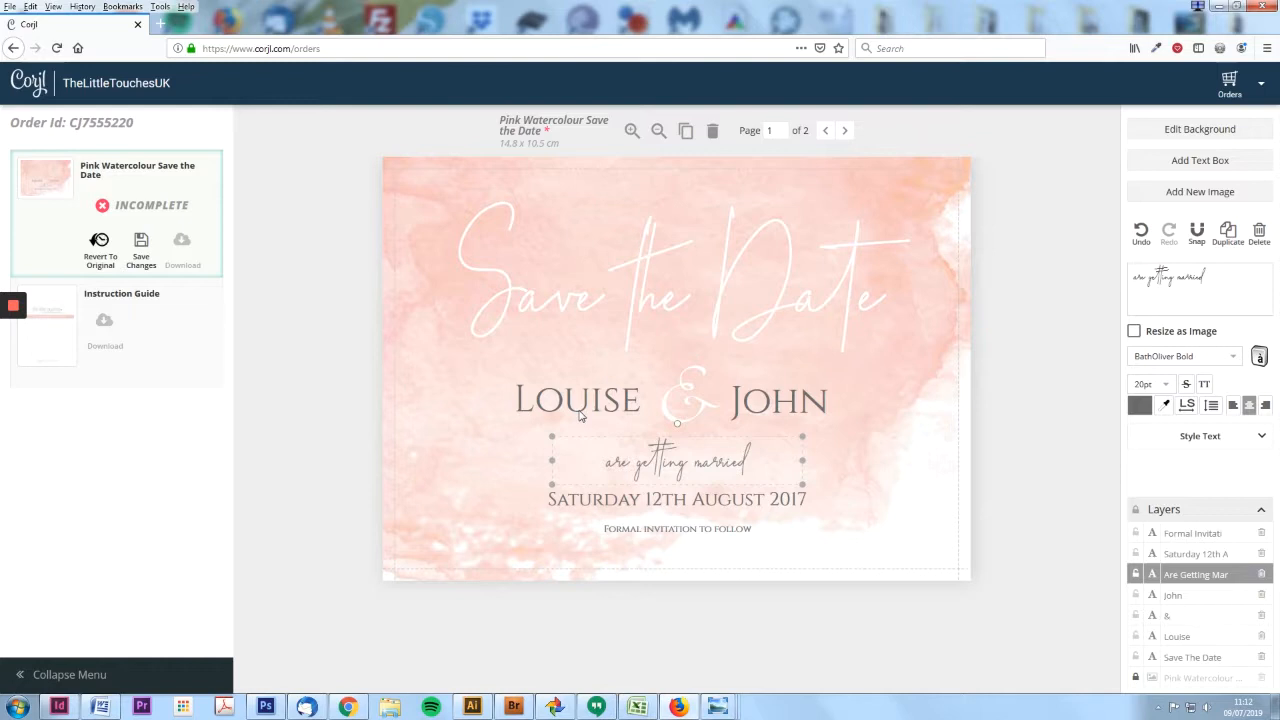
pyautogui.click(1183, 536)
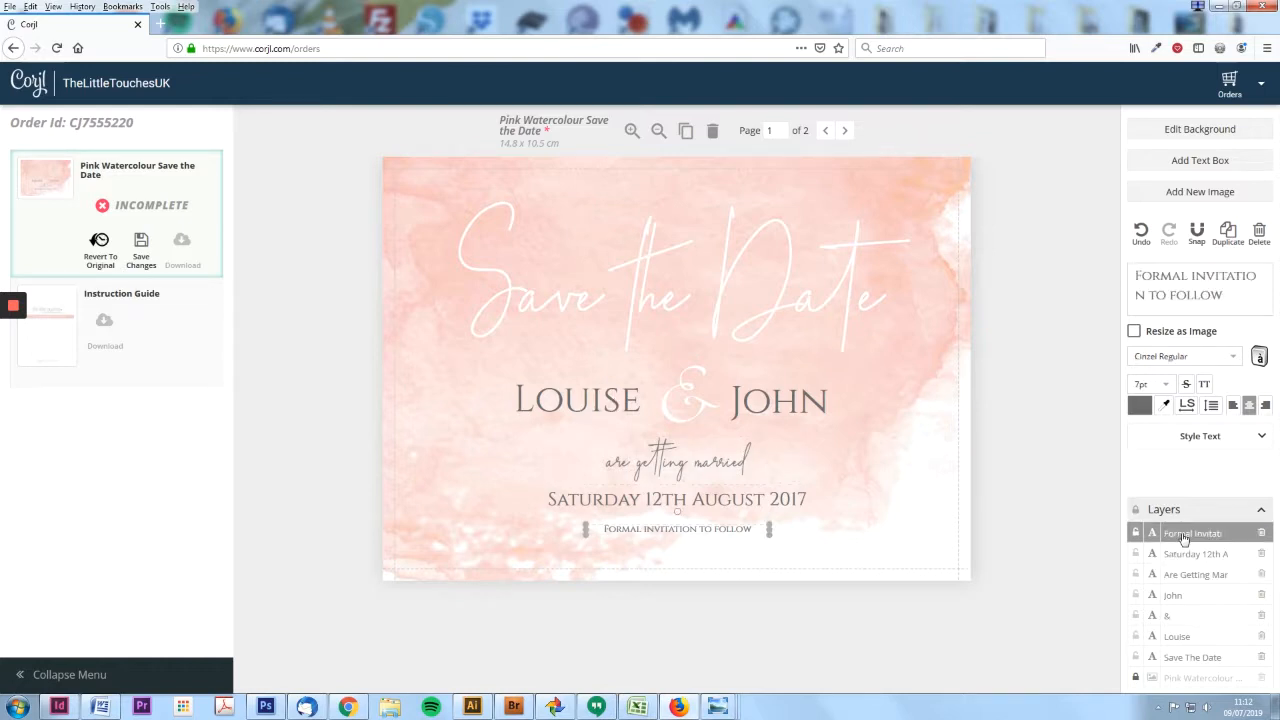
# - Replace JOHN with Richard on the card
pyautogui.click(1180, 639)
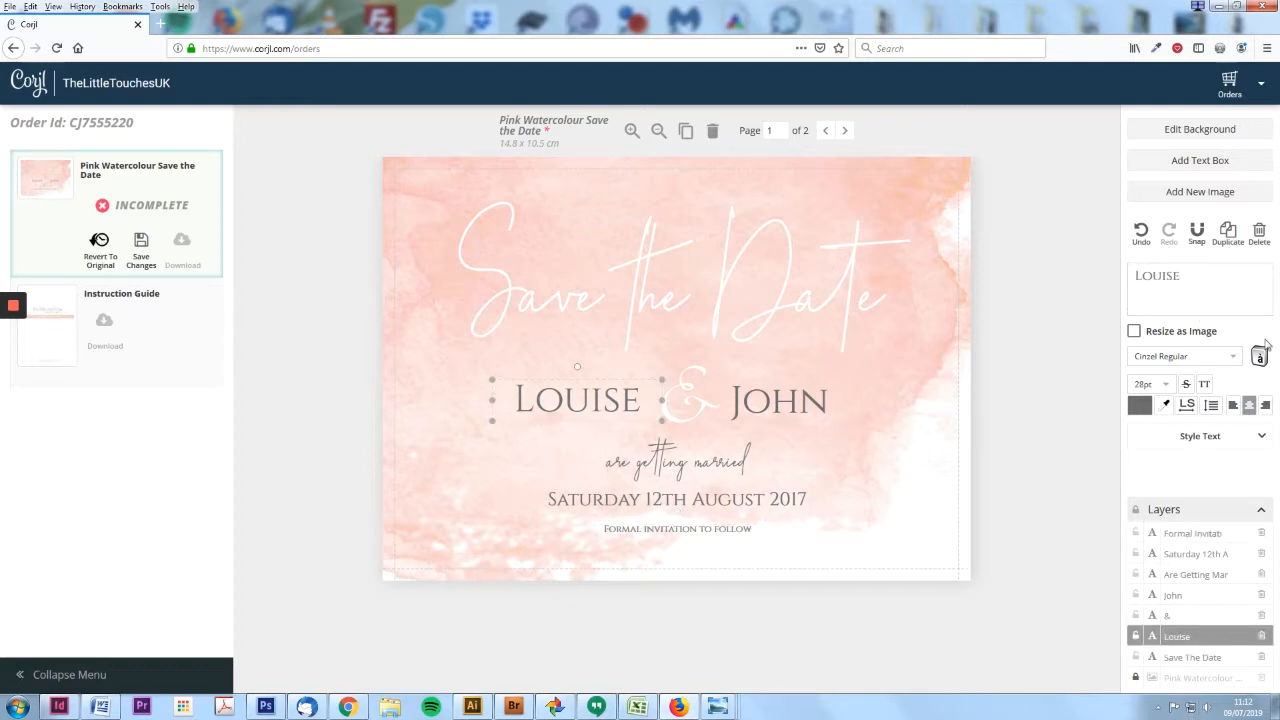
pyautogui.click(795, 410)
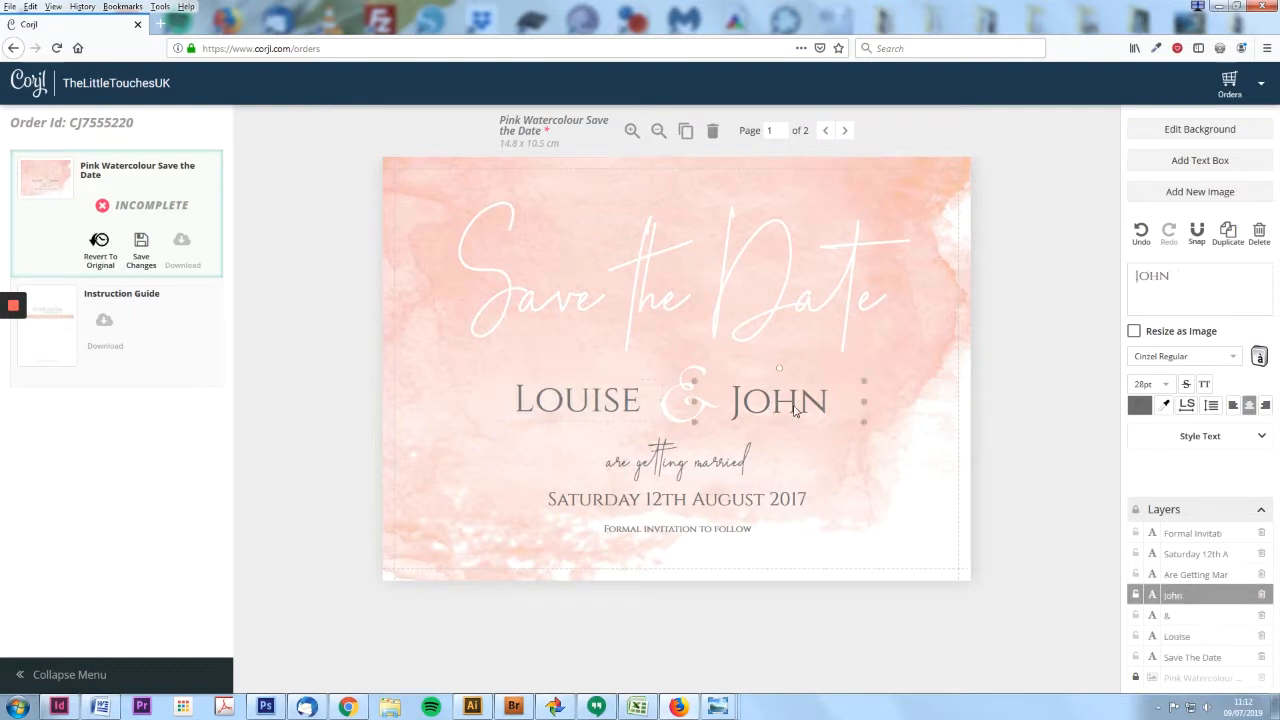
pyautogui.click(792, 408)
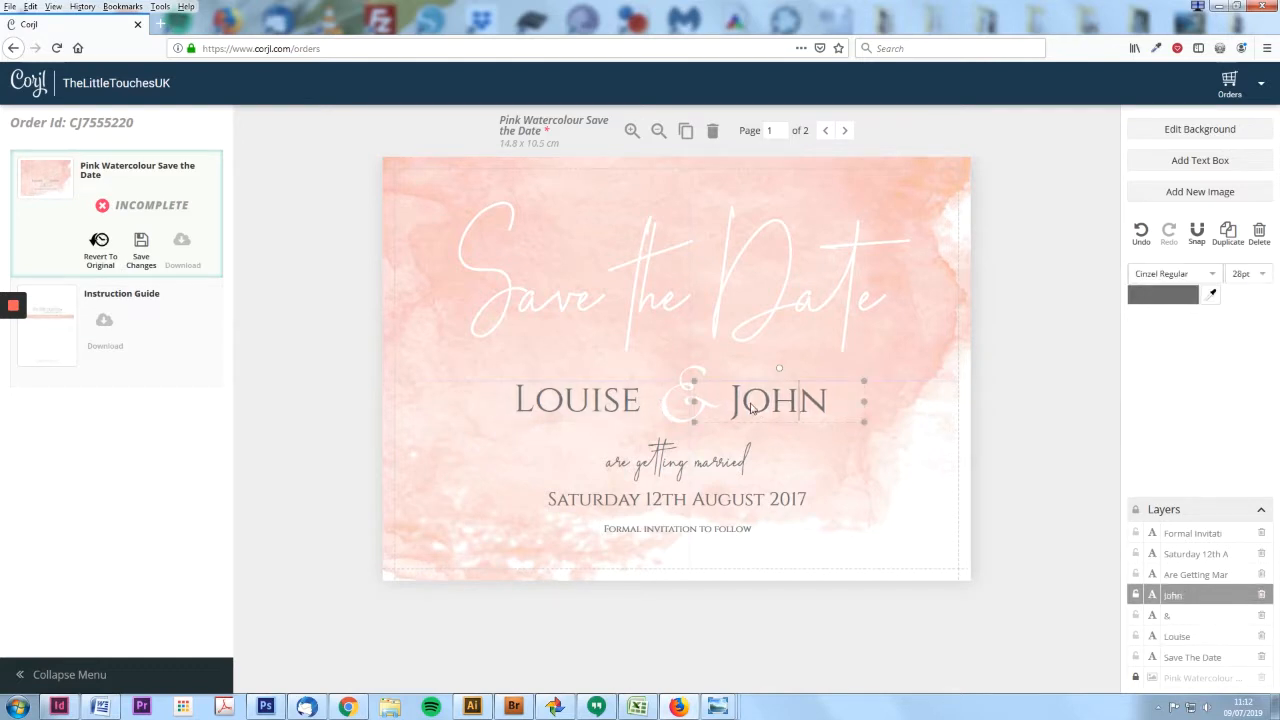
pyautogui.press('BackSpace')
pyautogui.press('BackSpace')
pyautogui.press('BackSpace')
pyautogui.press('Delete')
pyautogui.write('Richard')
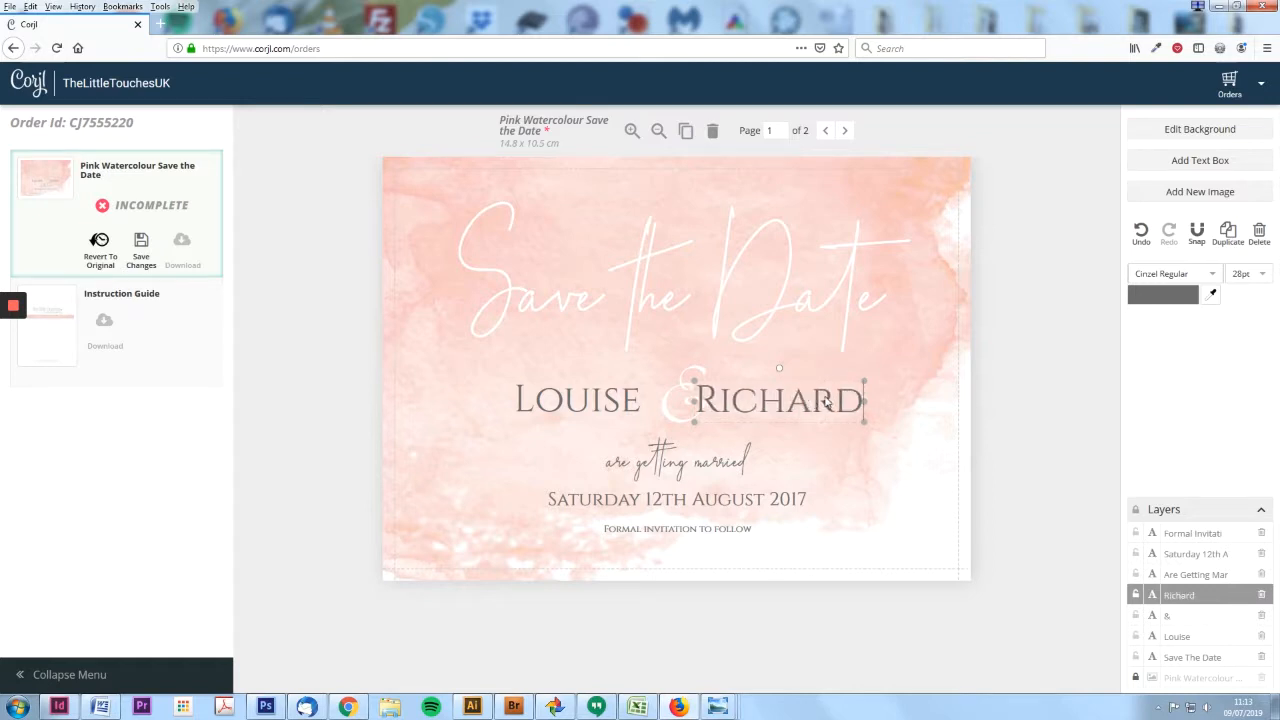
# - Replace LOUISE with Lucy, then select Richard
pyautogui.click(588, 403)
pyautogui.doubleClick(573, 422)
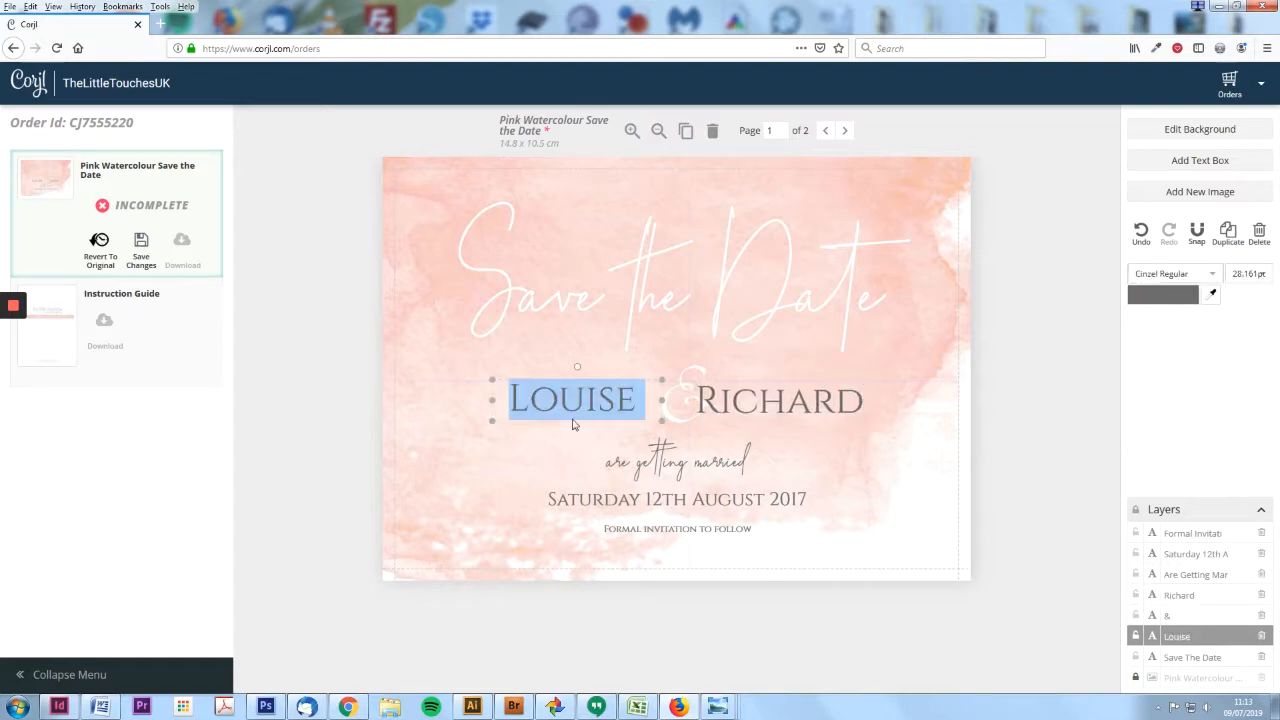
pyautogui.write('Lucy')
pyautogui.click(680, 405)
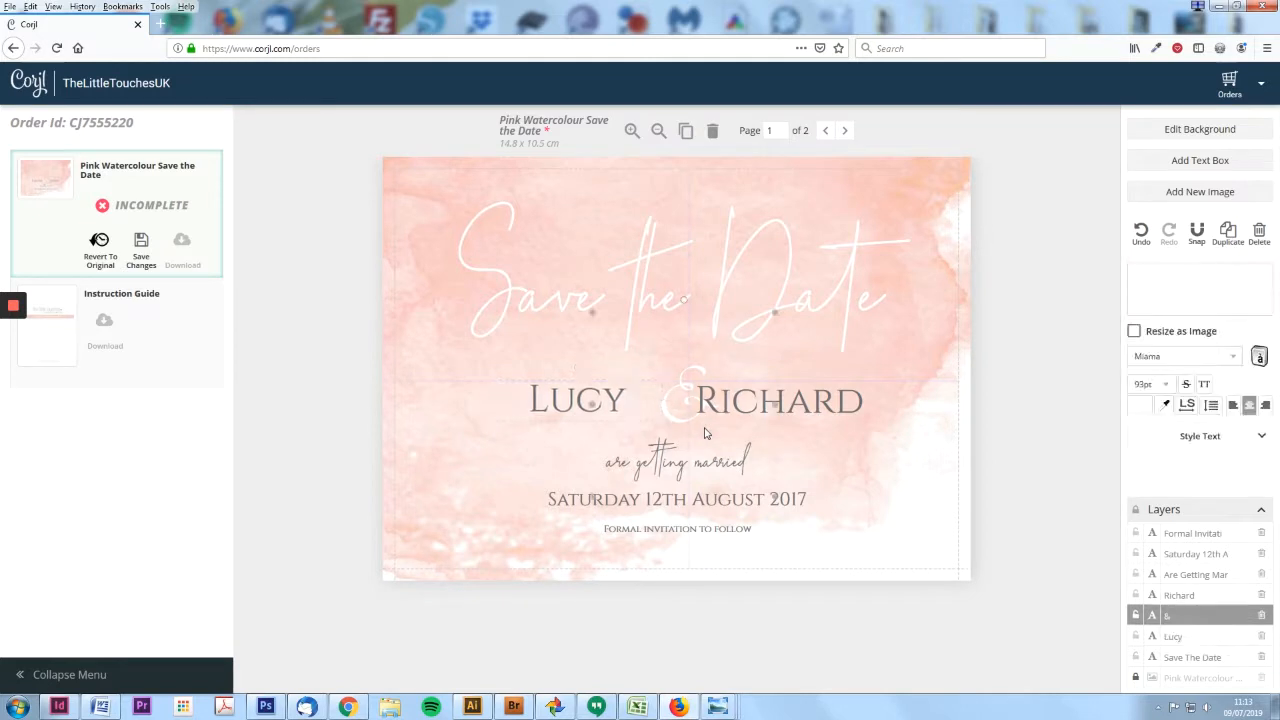
pyautogui.click(823, 413)
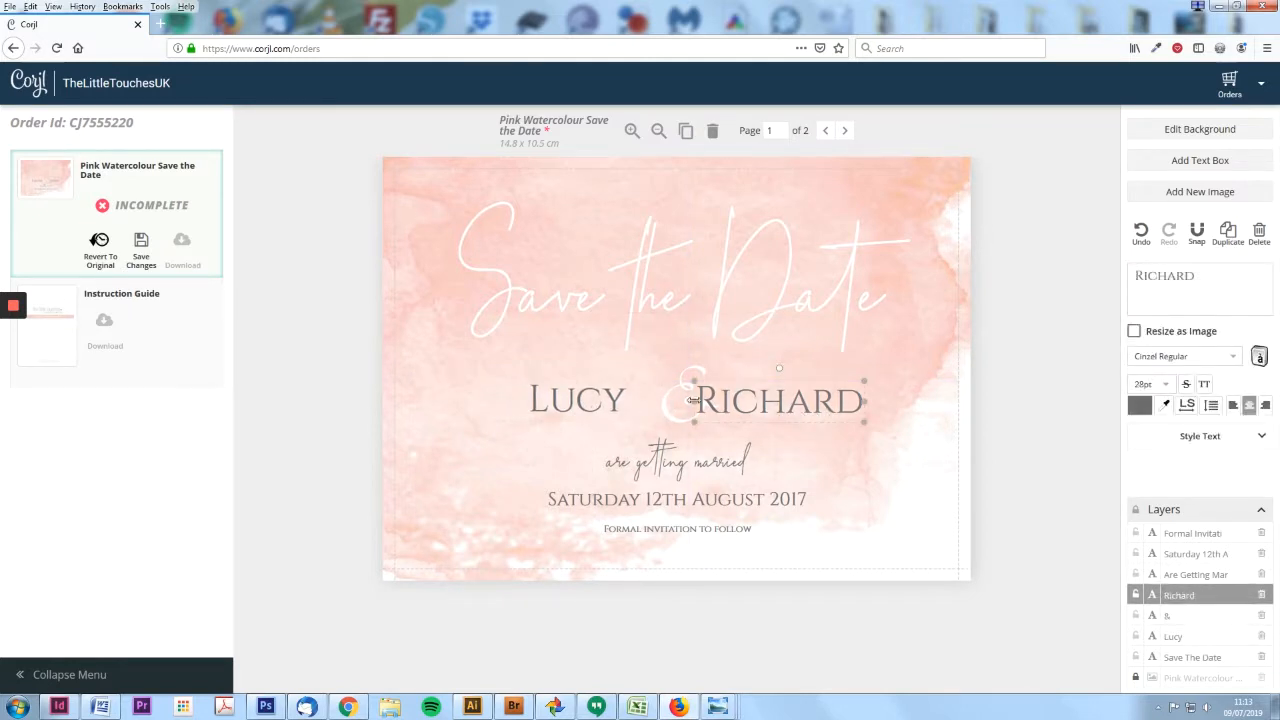
# - Undo Richard's accidental enlargement and slide Richard and Lucy evenly around the ampersand
pyautogui.moveTo(864, 401); pyautogui.dragTo(926, 352)
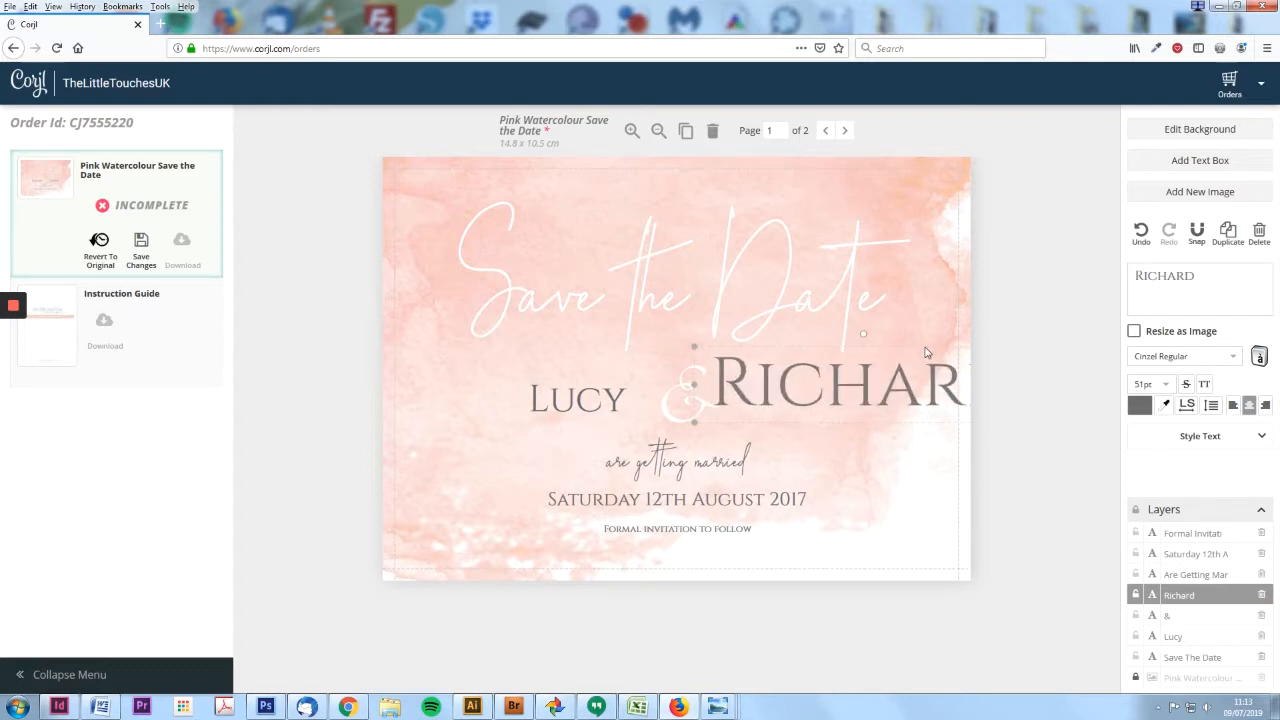
pyautogui.hotkey('ctrl', 'z')
pyautogui.moveTo(758, 405); pyautogui.dragTo(787, 405)
pyautogui.moveTo(585, 410); pyautogui.dragTo(608, 412)
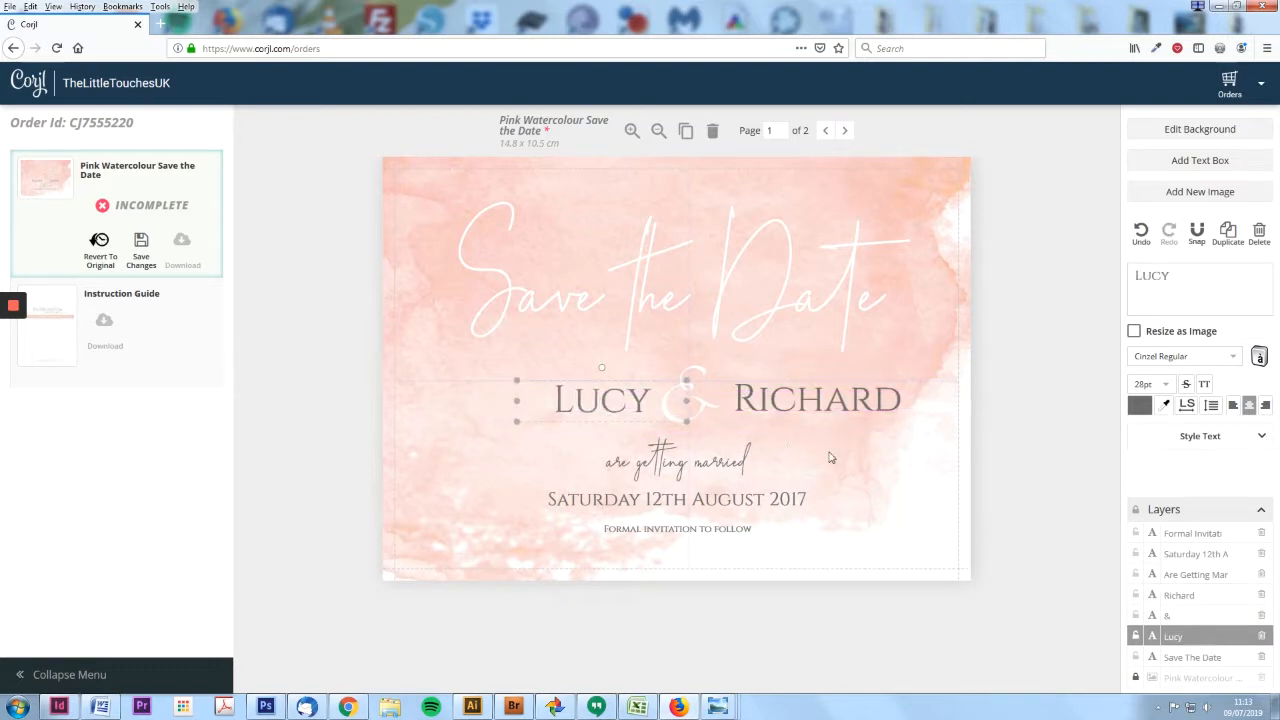
pyautogui.keyDown('shift'); pyautogui.click(716, 413); pyautogui.keyUp('shift')
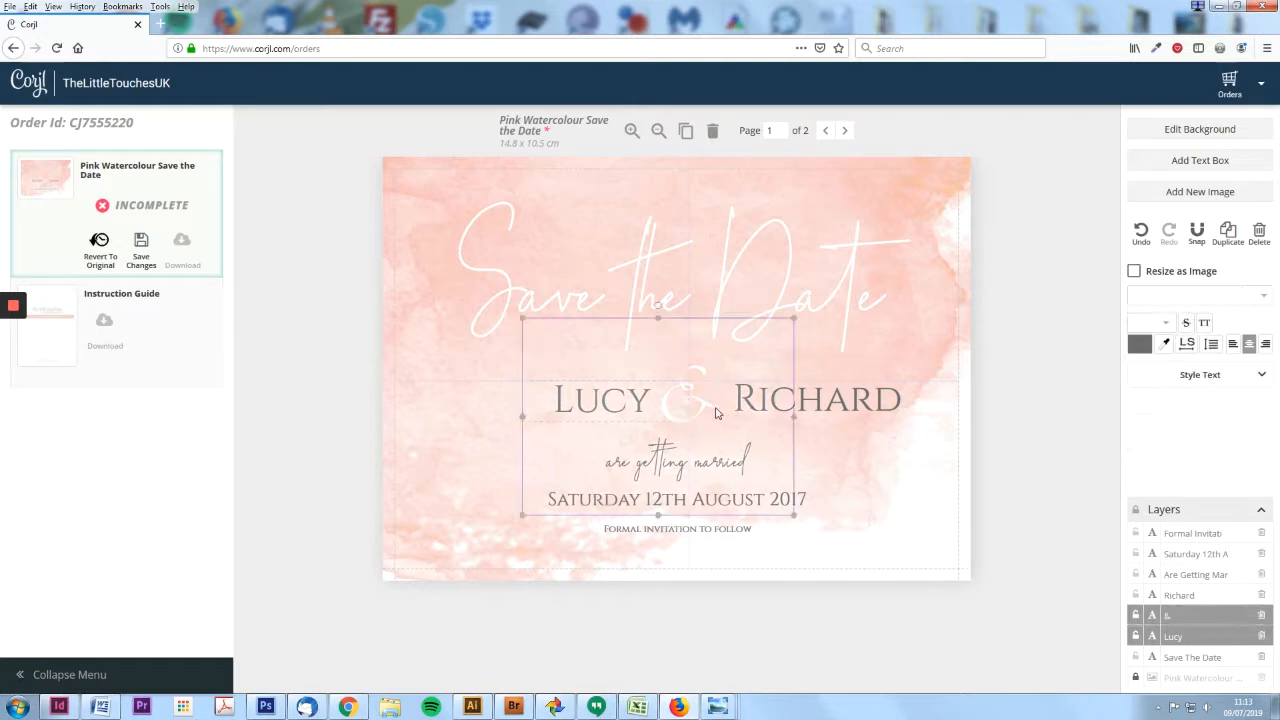
# - Select Lucy, & and Richard together and shift the group slightly left
pyautogui.keyDown('shift'); pyautogui.click(778, 410); pyautogui.keyUp('shift')
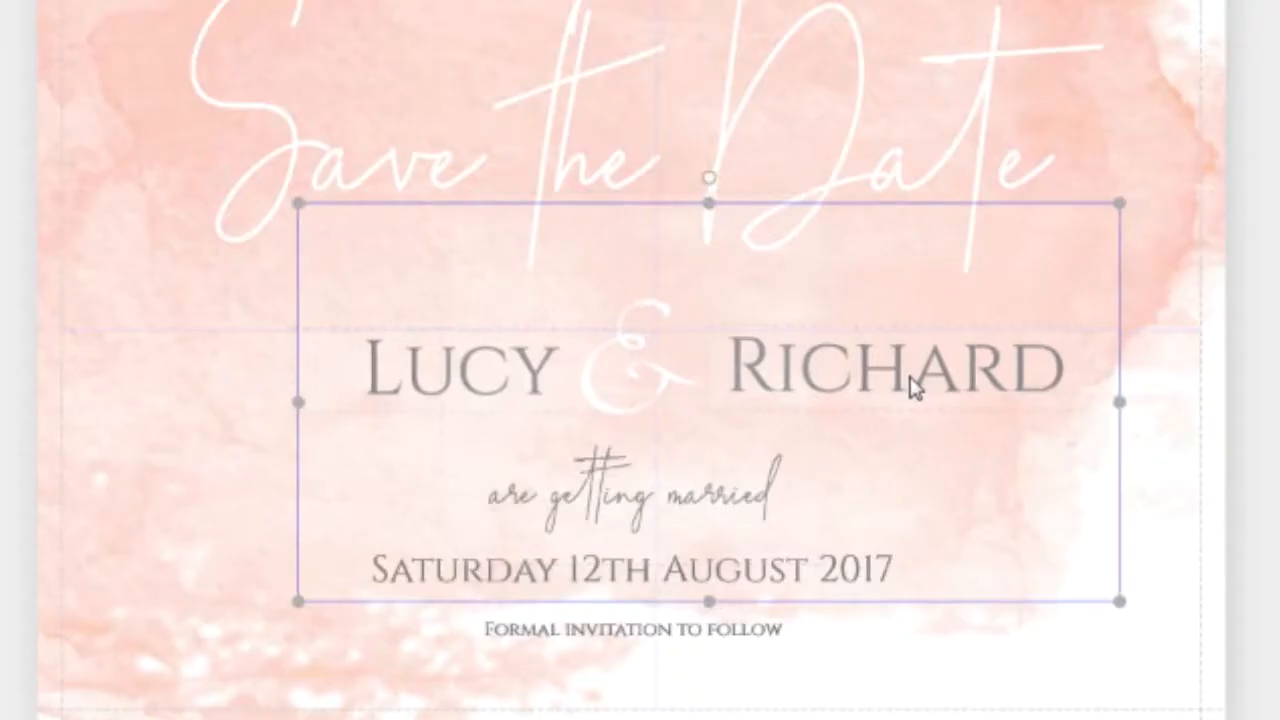
pyautogui.moveTo(890, 380); pyautogui.dragTo(865, 379)
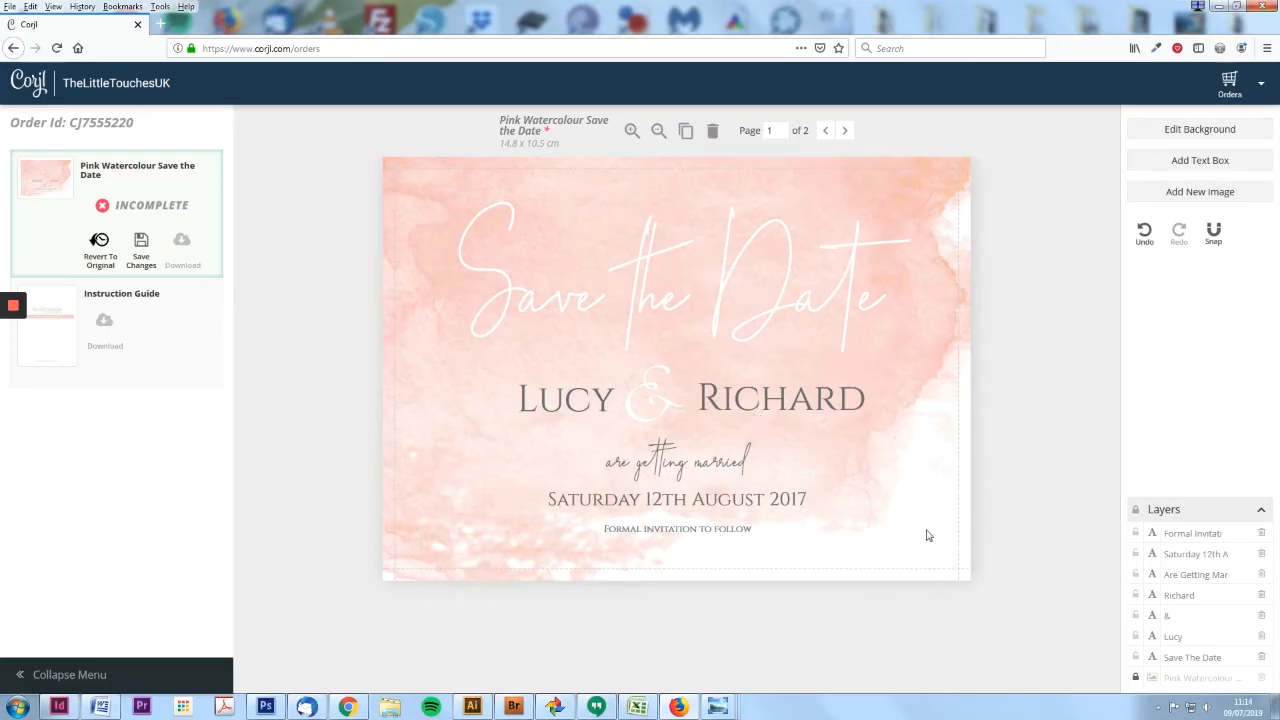
pyautogui.click(828, 414)
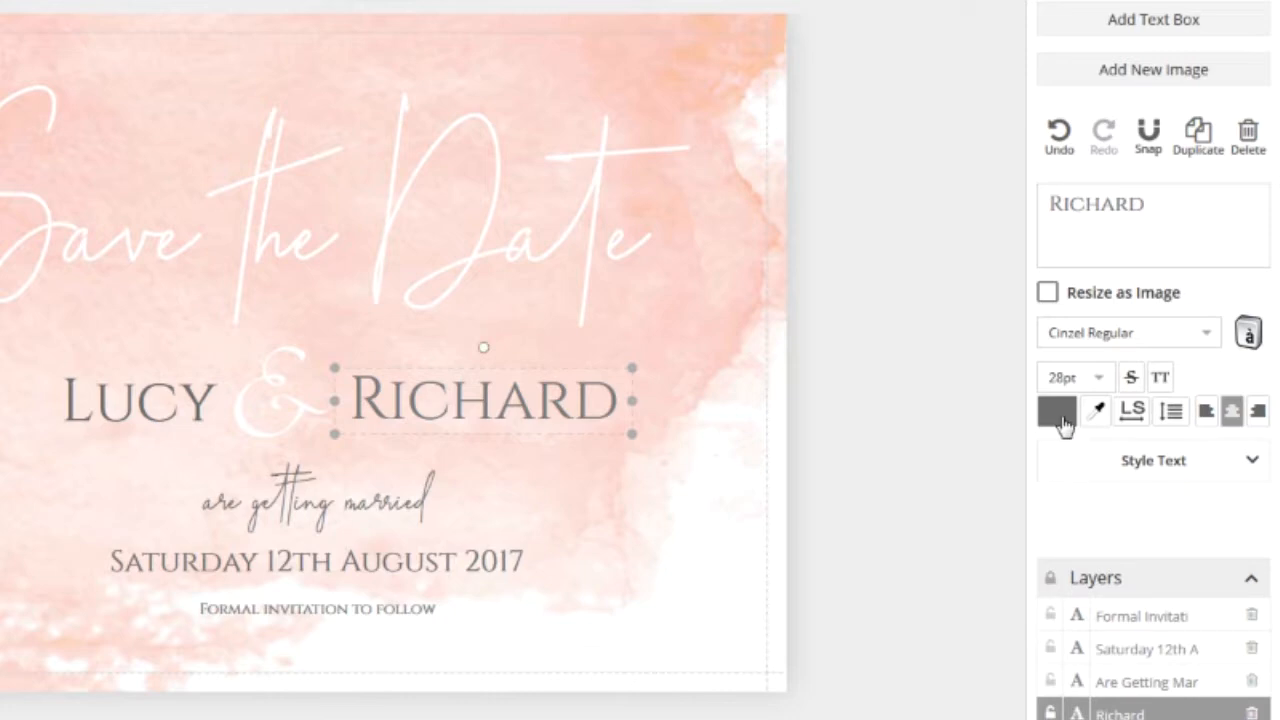
pyautogui.click(1060, 415)
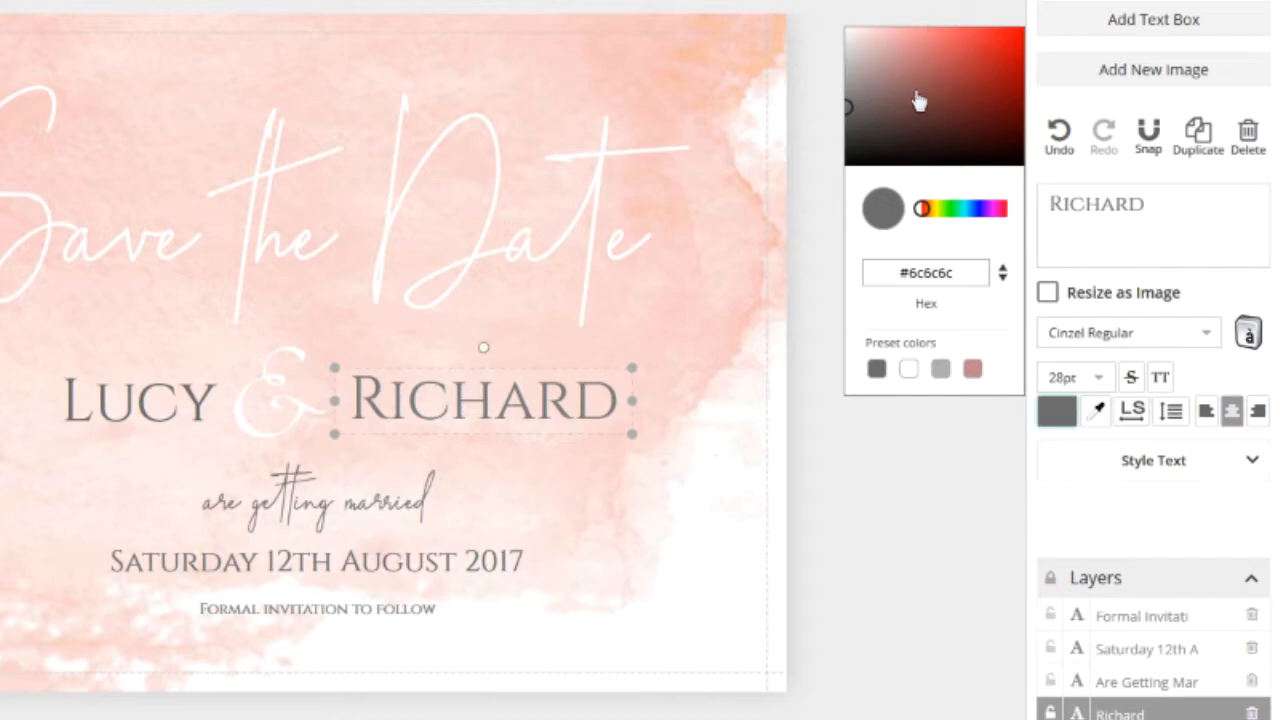
# - Recolour Richard with hex #e5c2bc blush pink
pyautogui.moveTo(872, 112)
pyautogui.mouseDown()
pyautogui.moveTo(989, 63)
pyautogui.moveTo(986, 50)
pyautogui.moveTo(957, 86)
pyautogui.mouseUp()
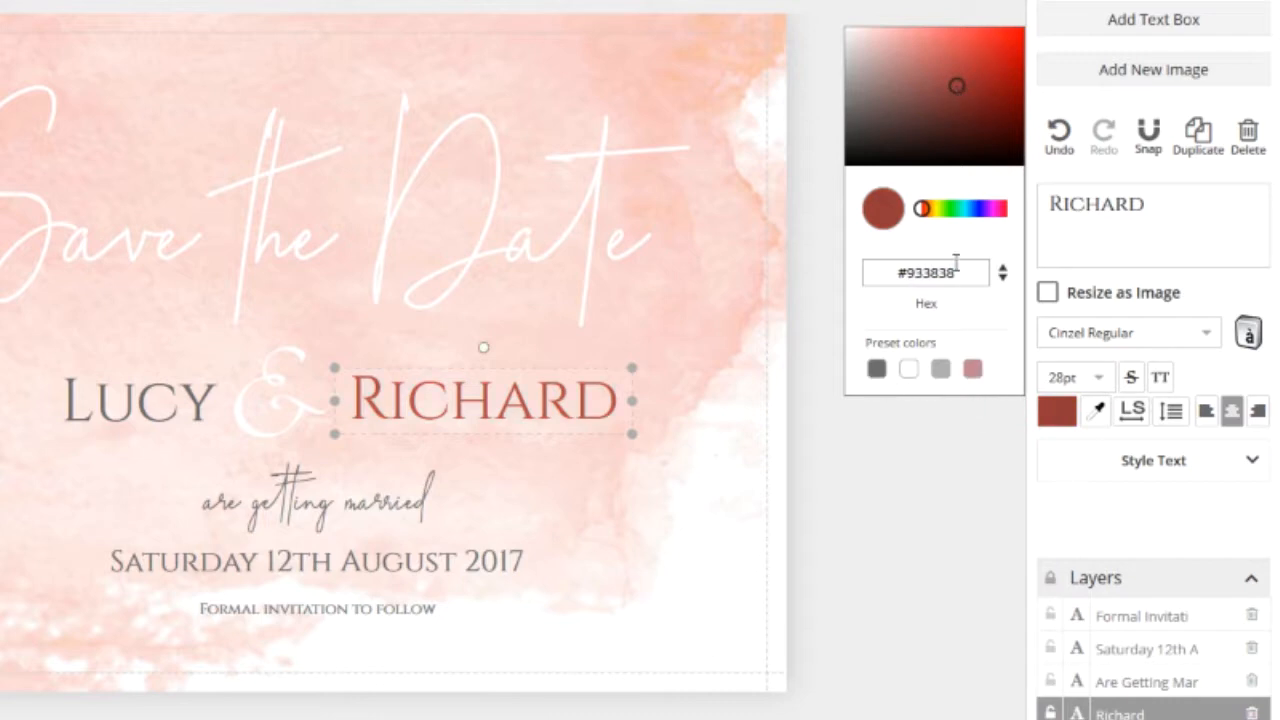
pyautogui.moveTo(960, 271); pyautogui.dragTo(909, 267)
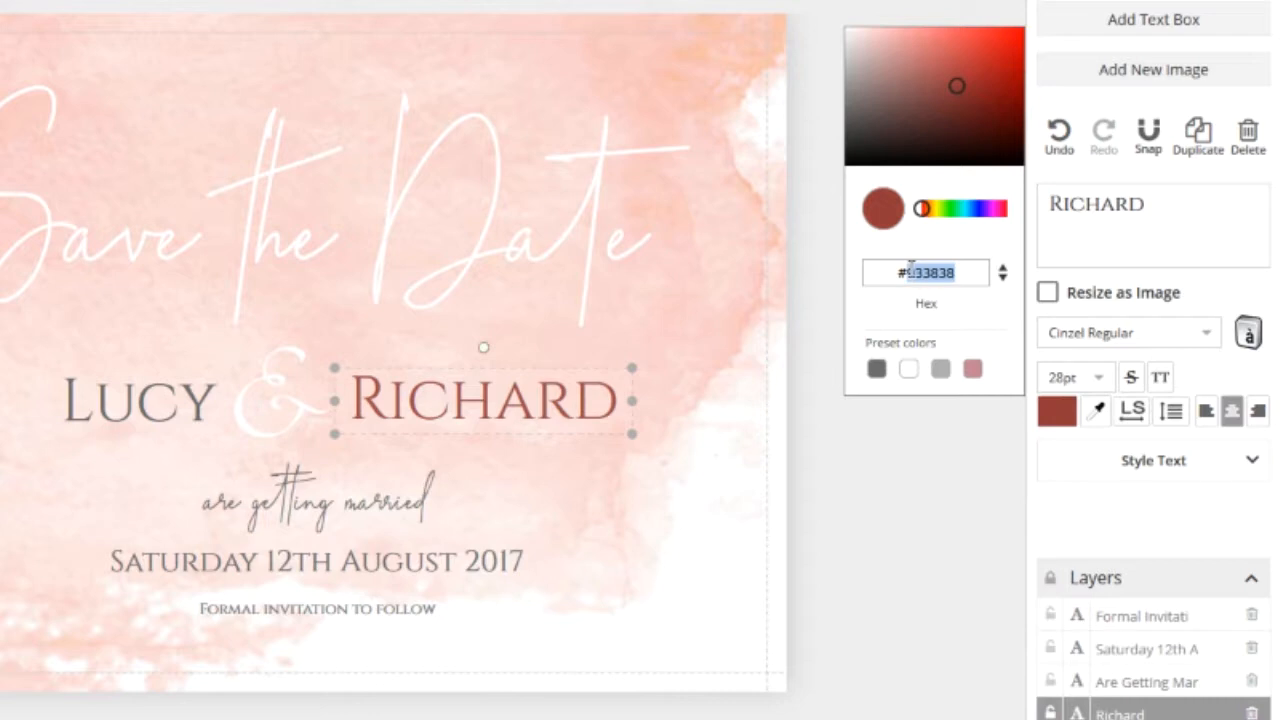
pyautogui.write('e5')
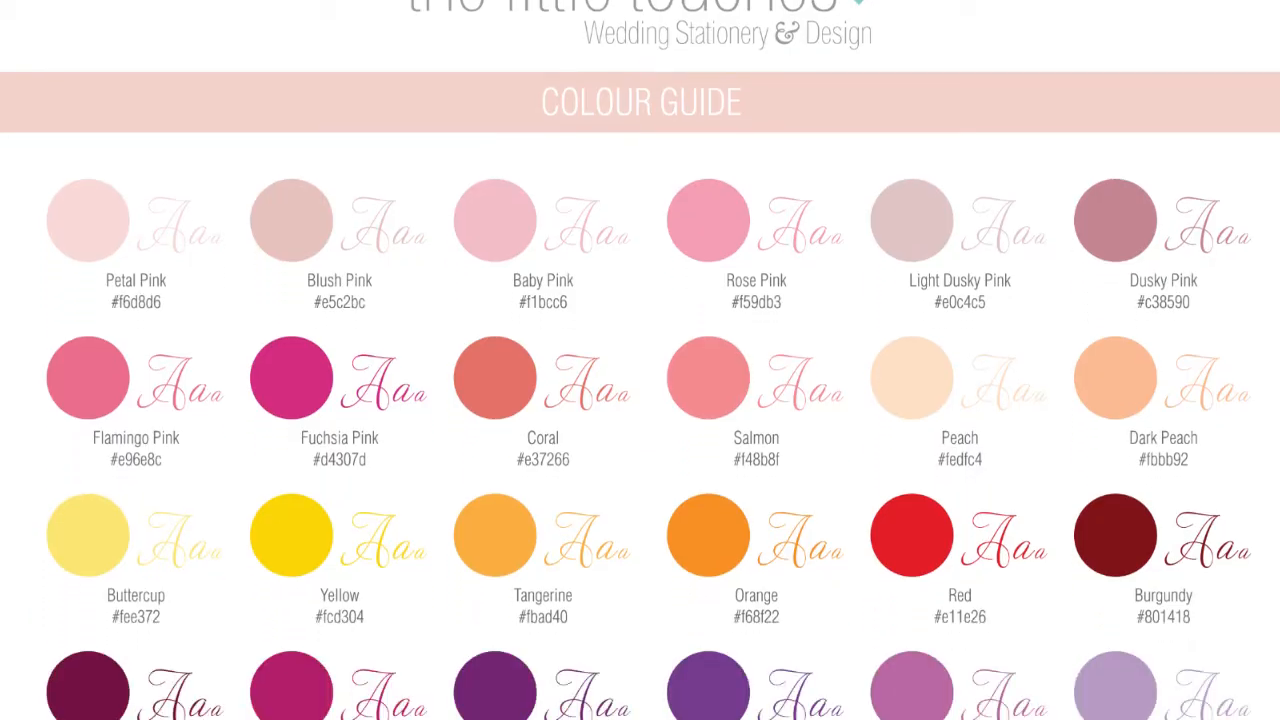
pyautogui.write('c2')
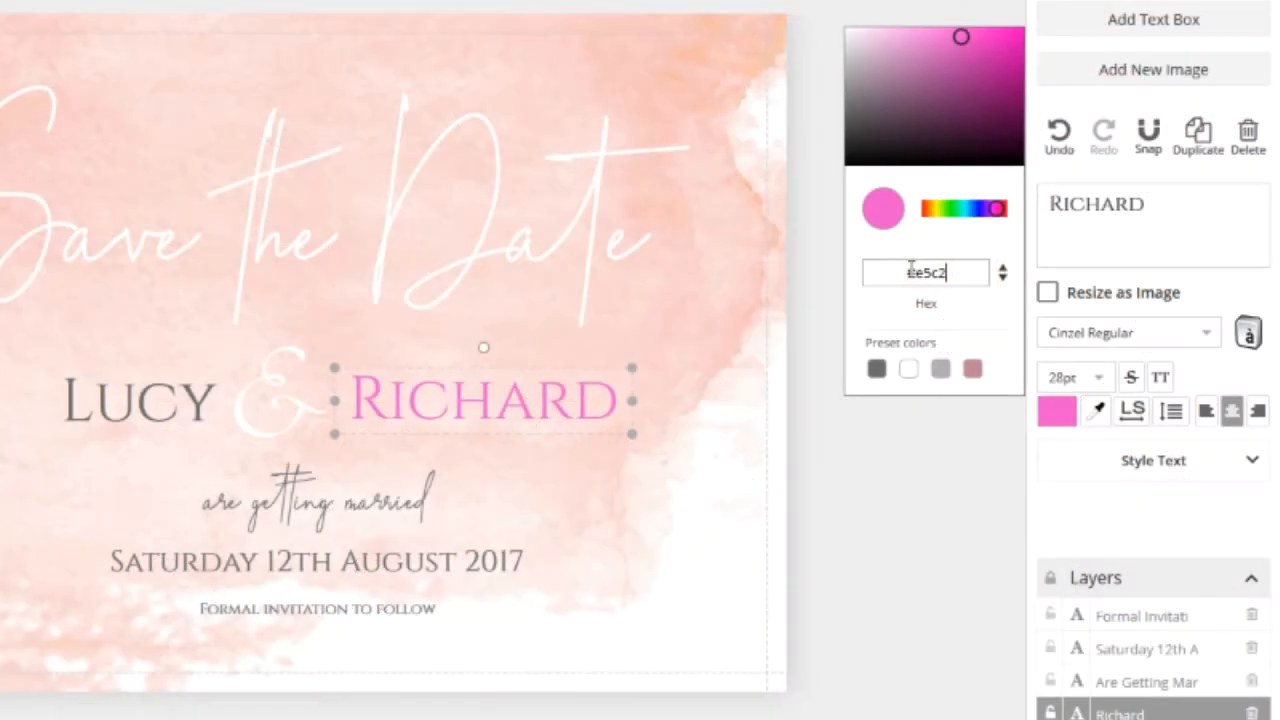
pyautogui.write('bc')
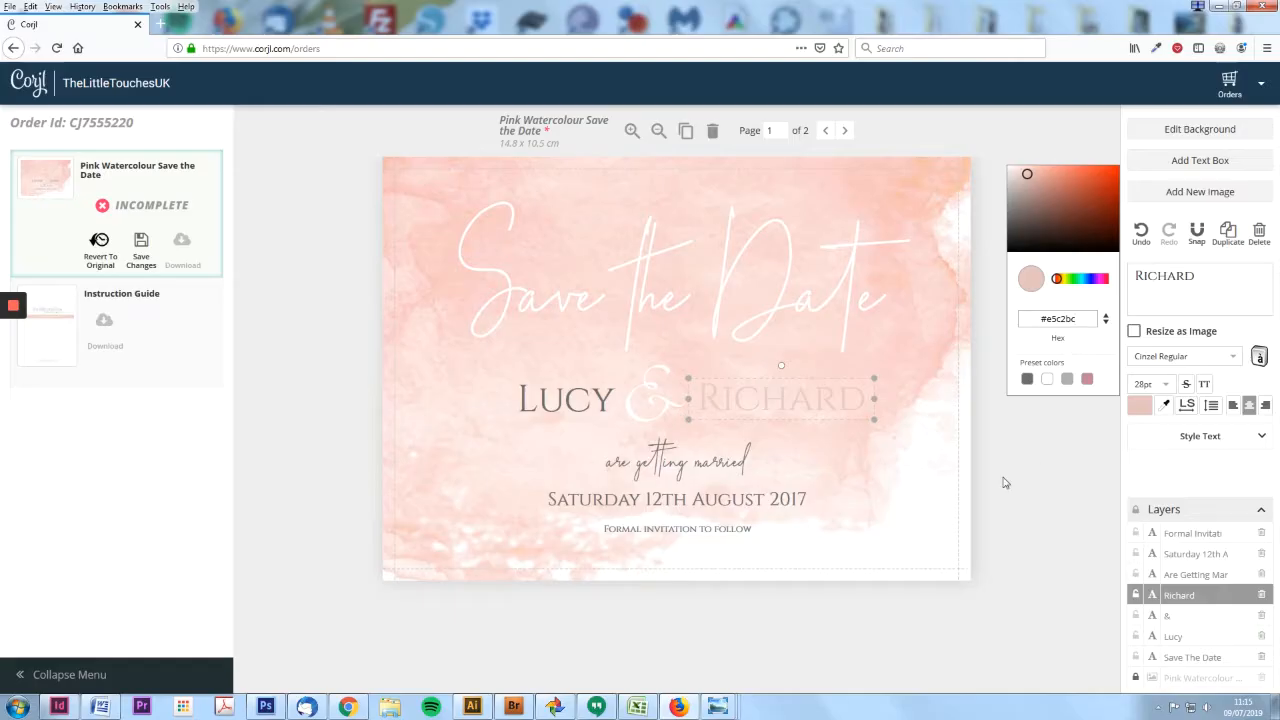
pyautogui.click(839, 531)
# - Give Lucy the same #e5c2bc blush pink
pyautogui.click(140, 402)
pyautogui.click(1050, 408)
pyautogui.moveTo(957, 273); pyautogui.dragTo(906, 271)
pyautogui.write('e5c2bc')
pyautogui.click(1043, 499)
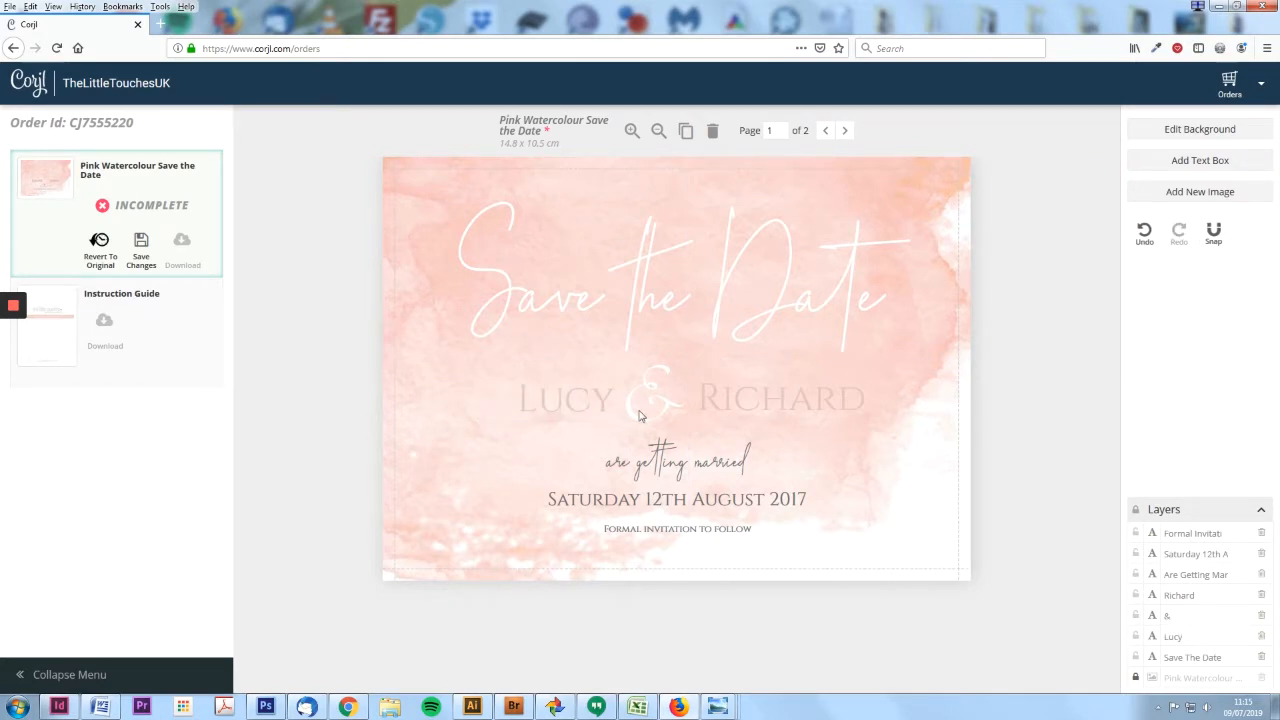
pyautogui.click(758, 398)
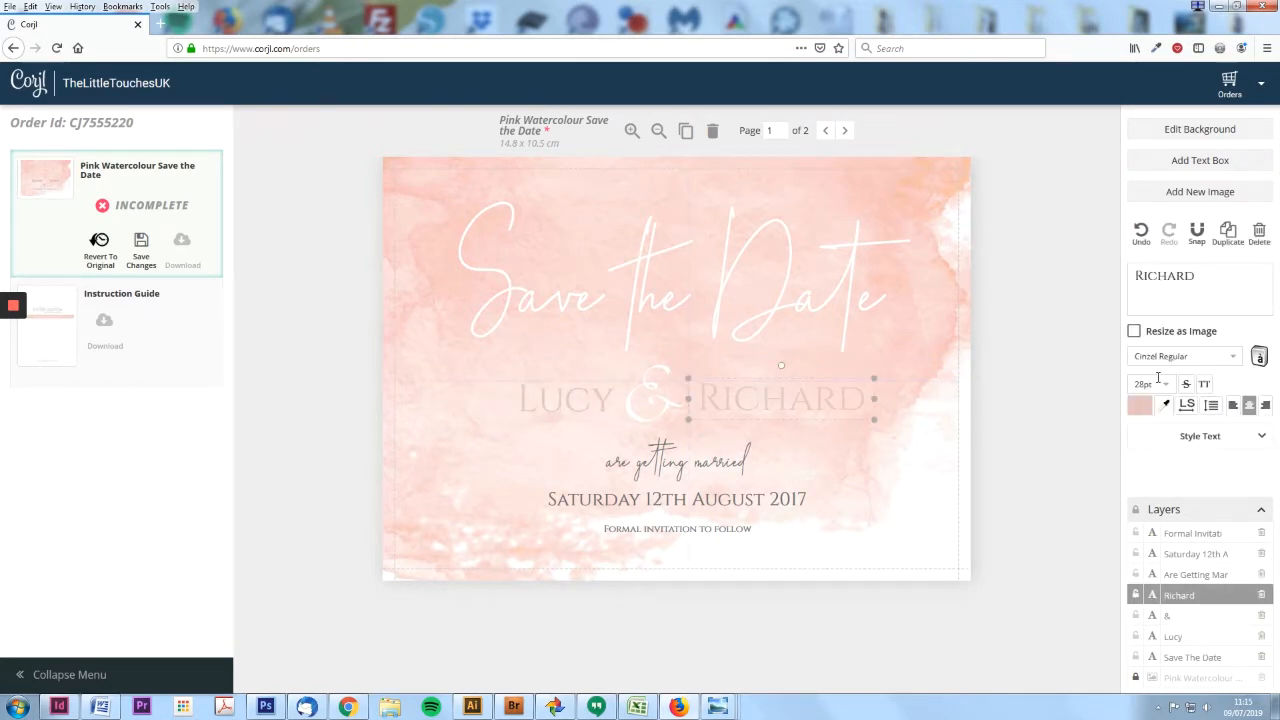
pyautogui.click(1163, 384)
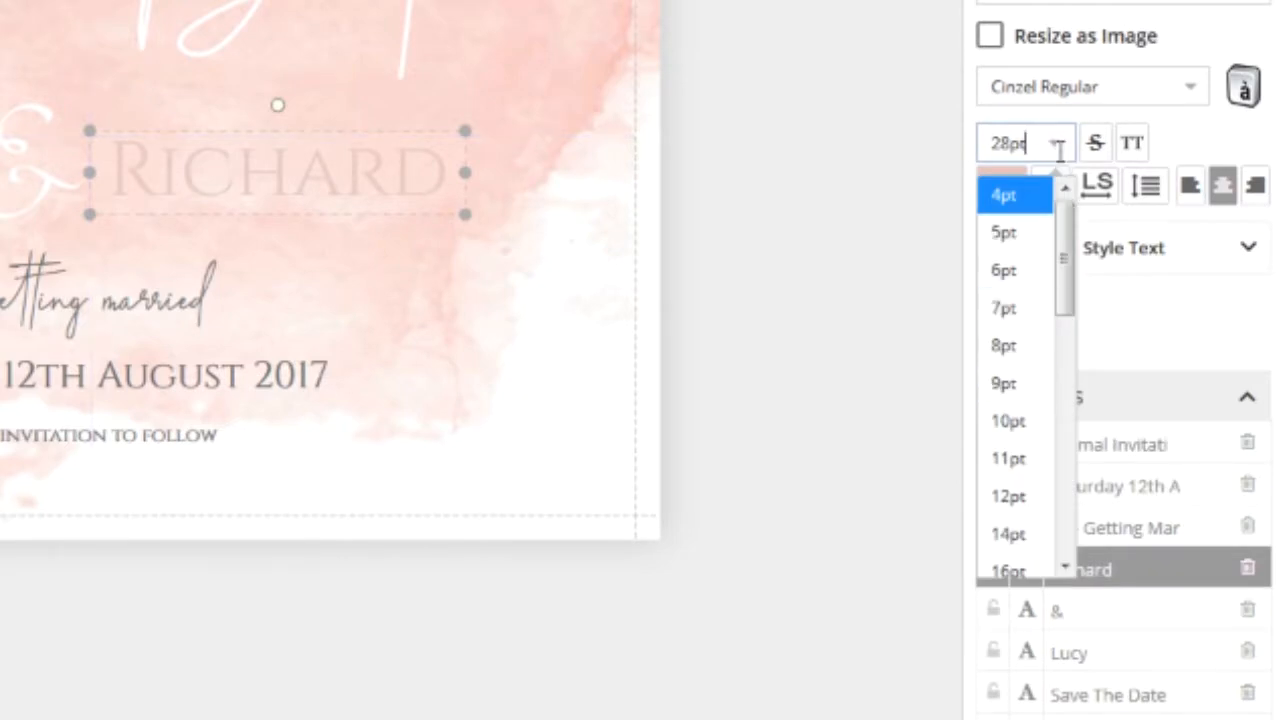
pyautogui.click(1058, 148)
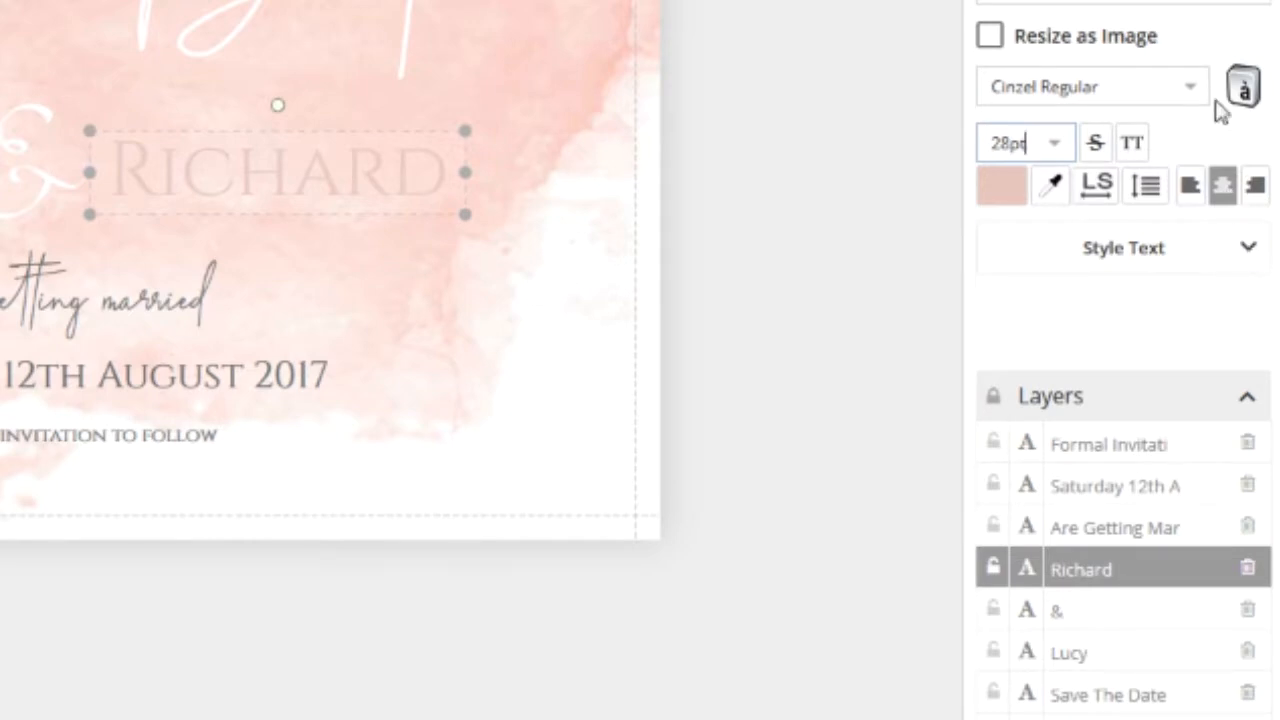
pyautogui.click(1183, 85)
pyautogui.scroll(-1, 1100, 270)
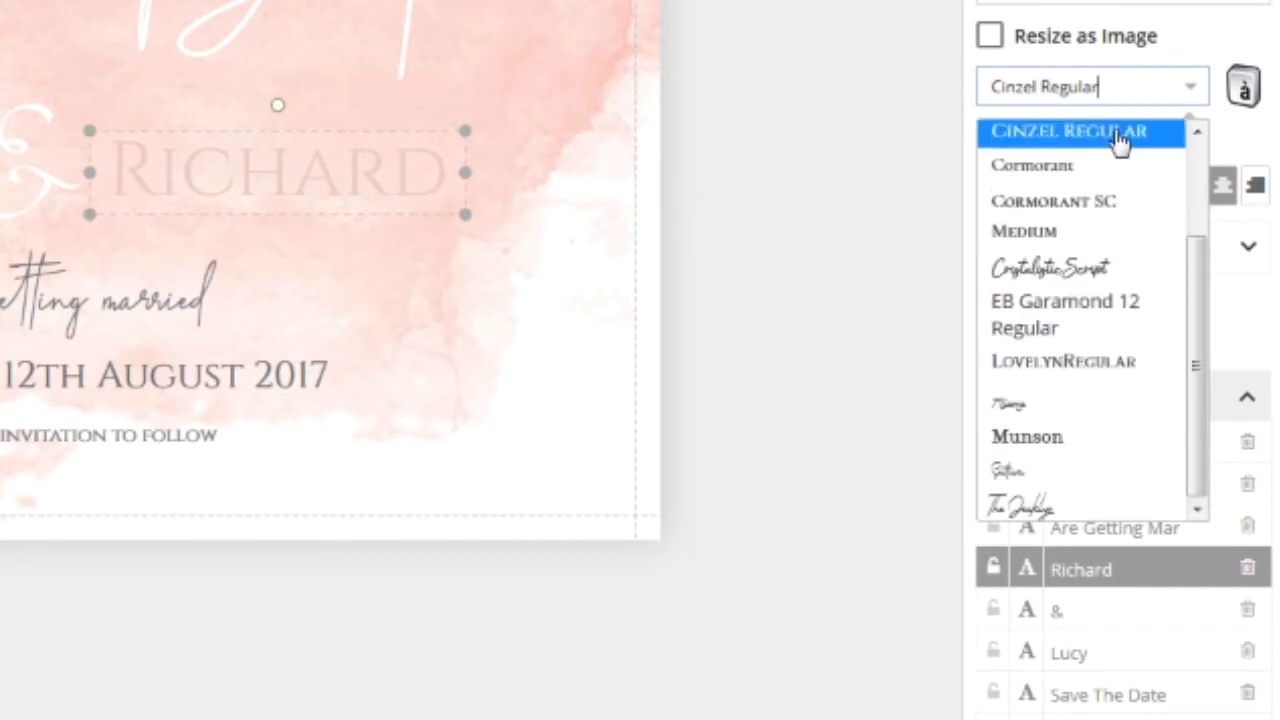
pyautogui.scroll(1, 1090, 353)
pyautogui.scroll(3, 1090, 350)
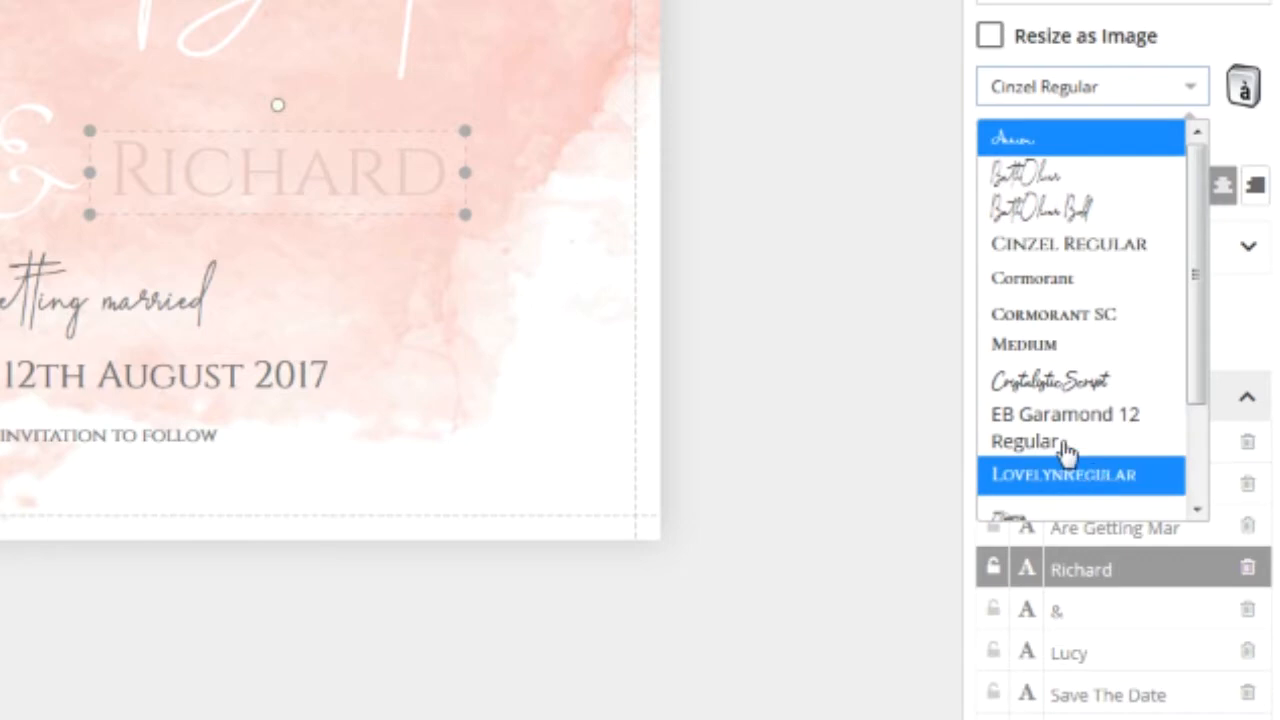
pyautogui.click(893, 320)
pyautogui.click(395, 190)
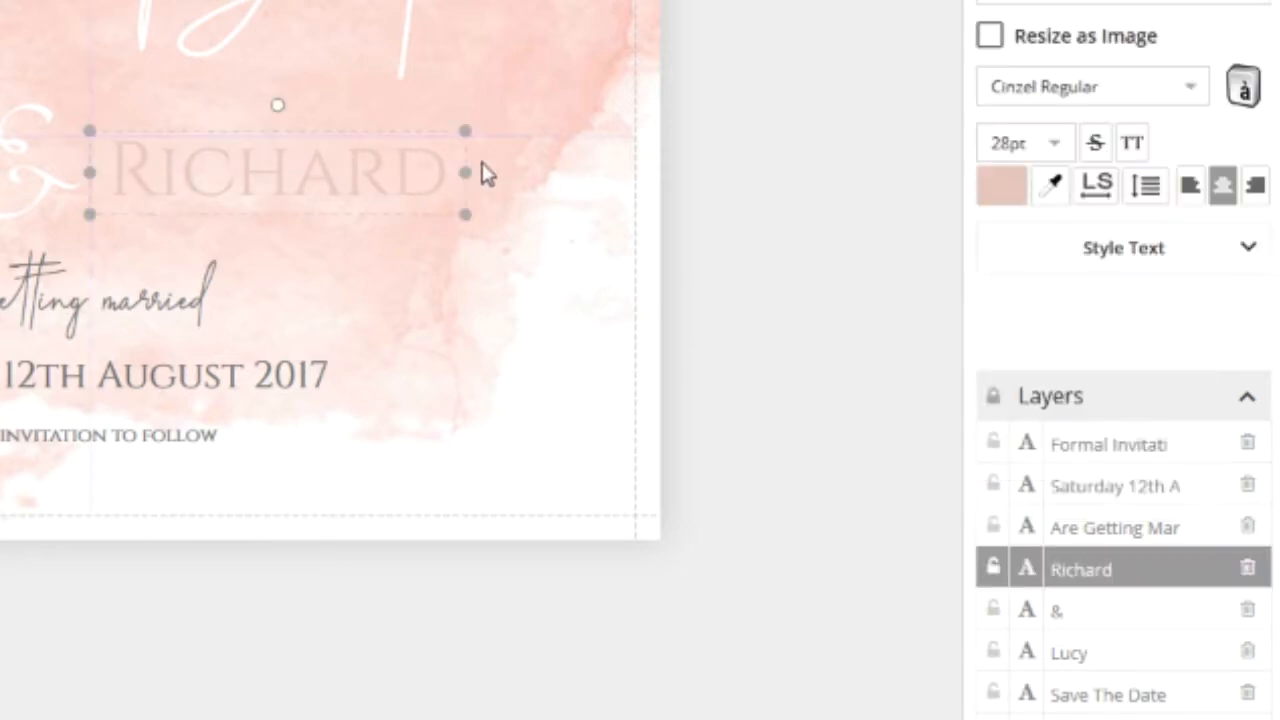
pyautogui.click(1253, 249)
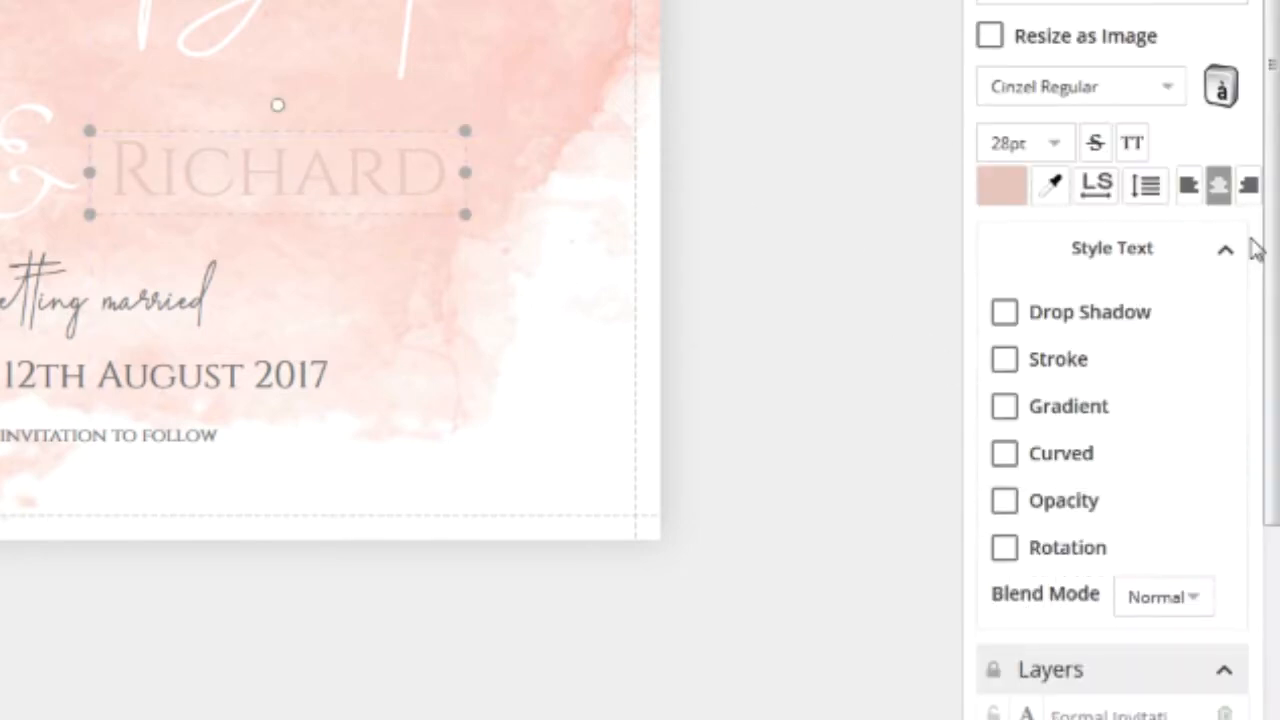
pyautogui.click(1232, 252)
pyautogui.click(1238, 255)
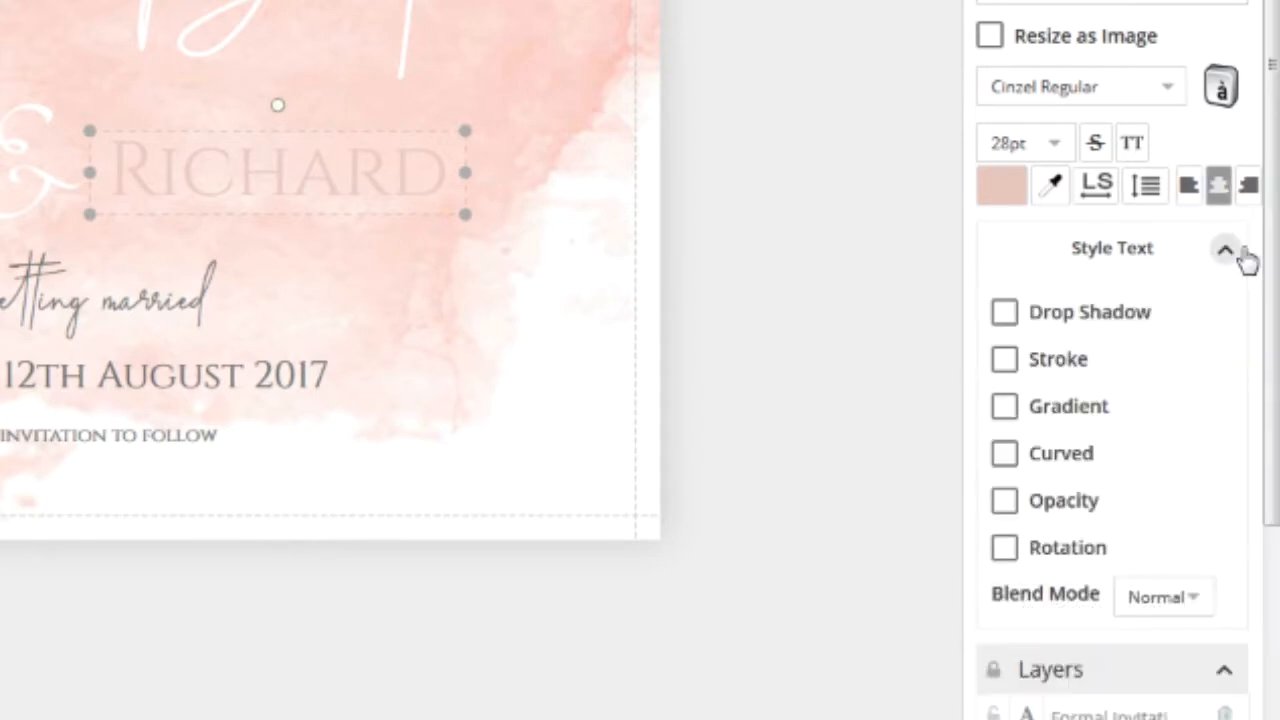
pyautogui.click(1057, 407)
pyautogui.scroll(-3, 1132, 550)
pyautogui.click(1003, 100)
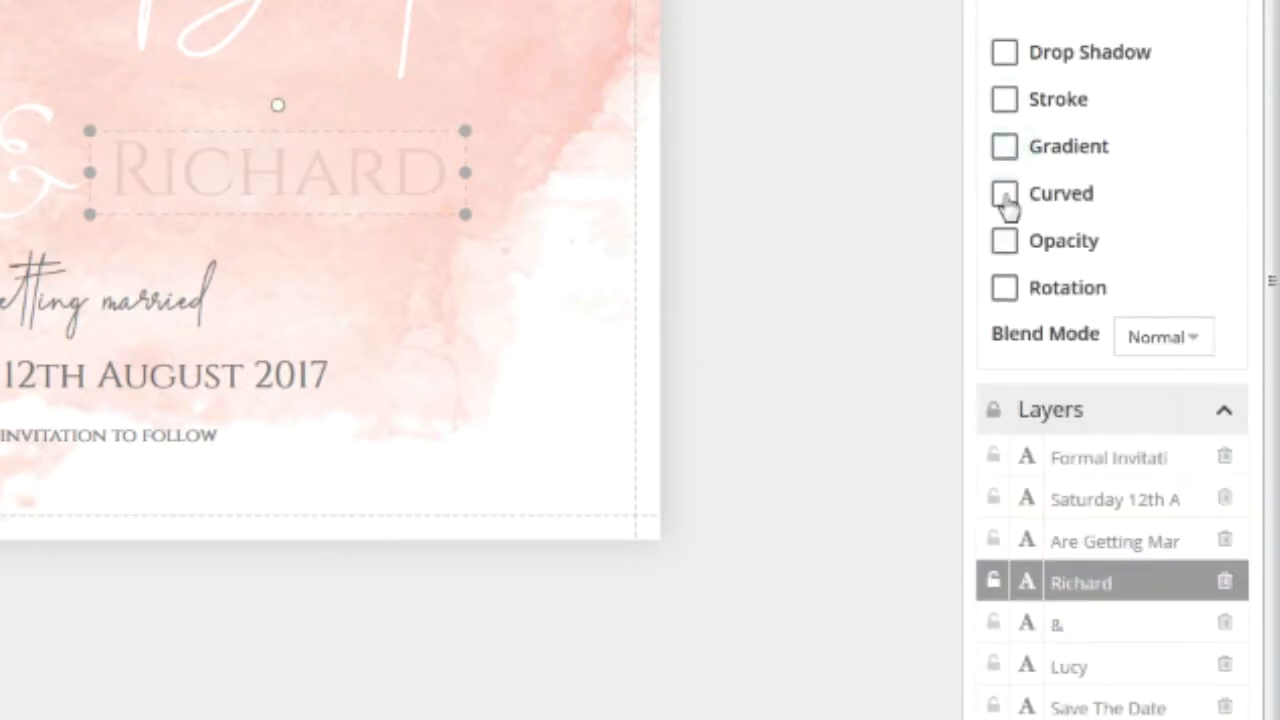
pyautogui.click(1012, 243)
pyautogui.moveTo(1137, 289); pyautogui.dragTo(1169, 294)
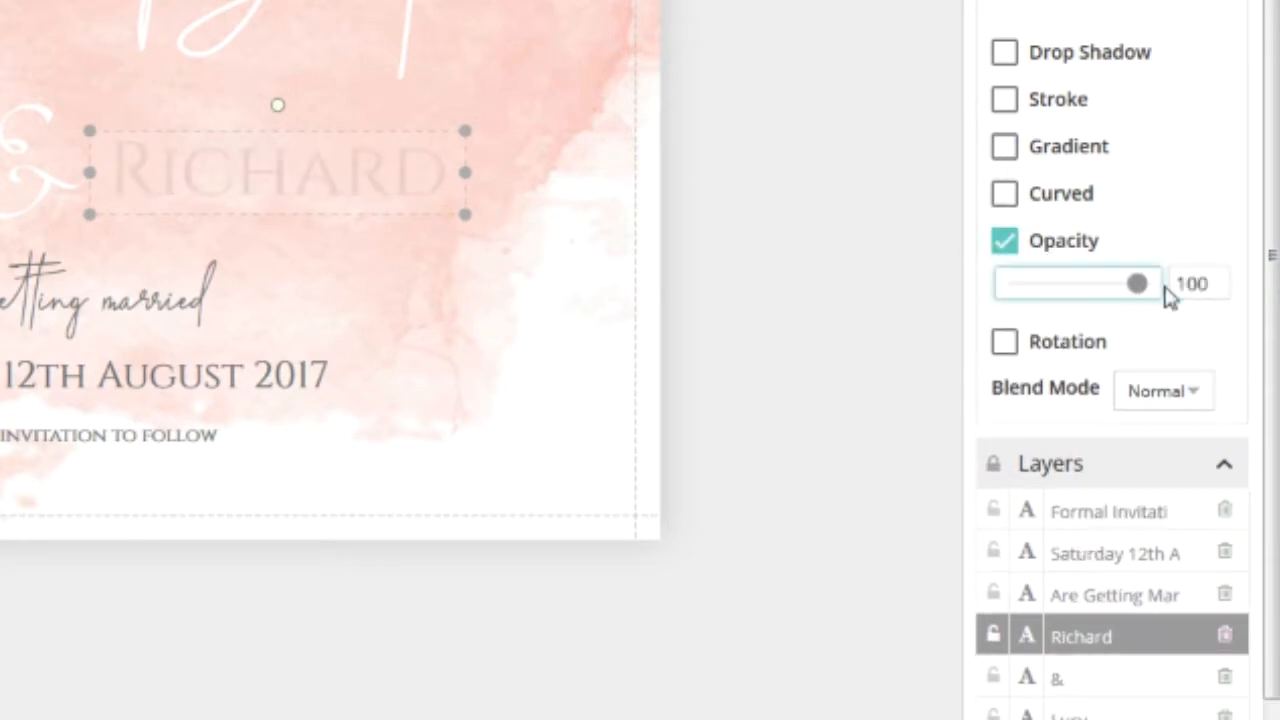
pyautogui.click(852, 262)
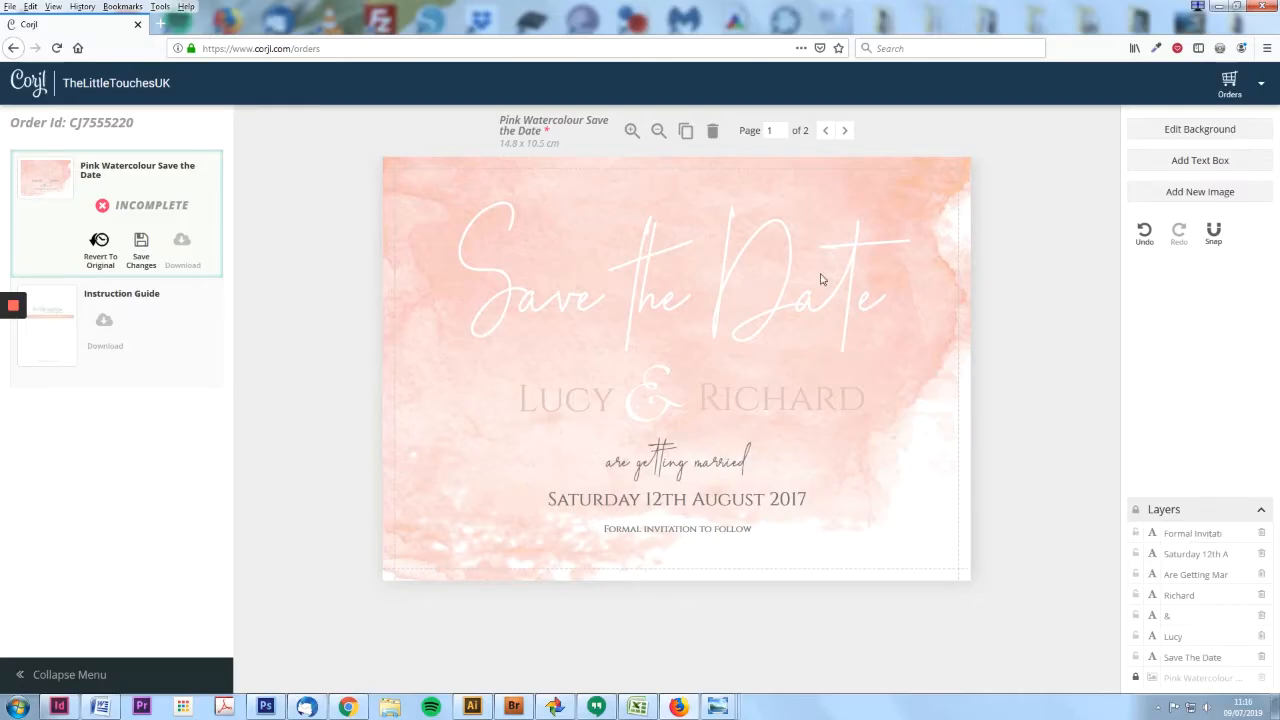
pyautogui.click(1226, 163)
# - Discard a stray text box and duplicate the date line below as 'Summer Barns, Kent'
pyautogui.moveTo(645, 365); pyautogui.dragTo(689, 532)
pyautogui.press('Delete')
pyautogui.click(797, 510)
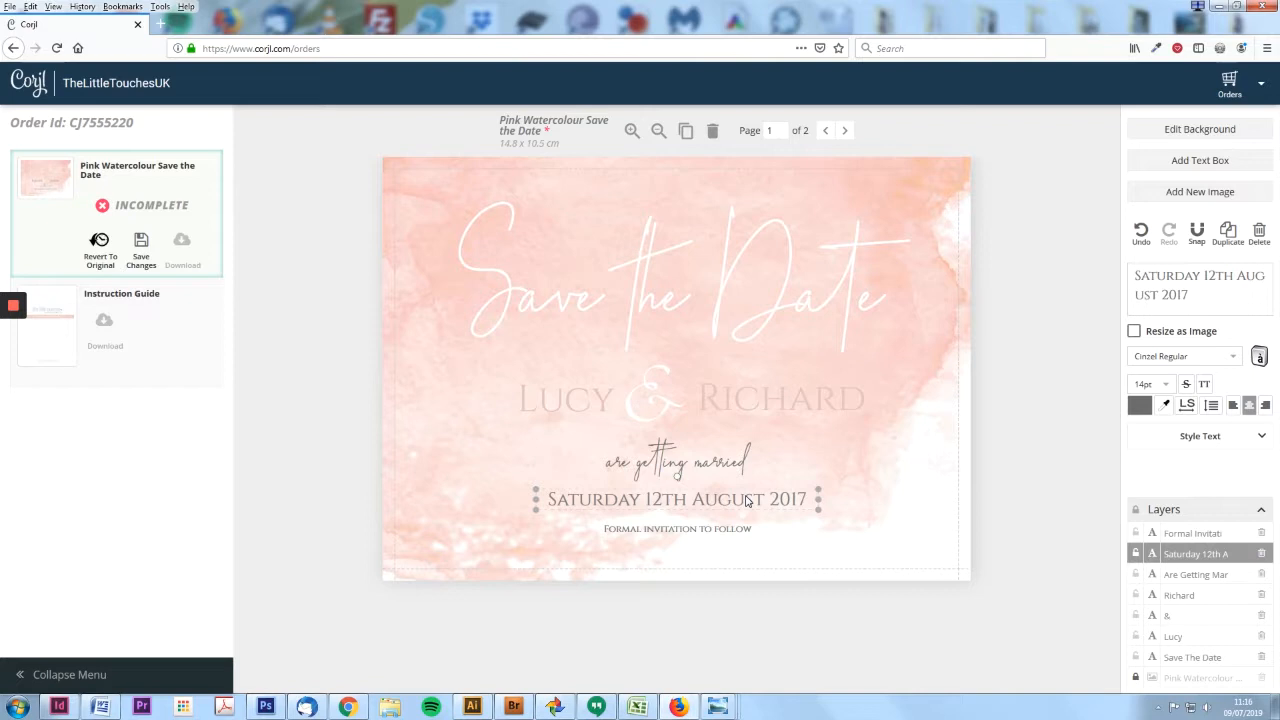
pyautogui.hotkey('ctrl', 'v')
pyautogui.moveTo(782, 518); pyautogui.dragTo(560, 527)
pyautogui.doubleClick(737, 527)
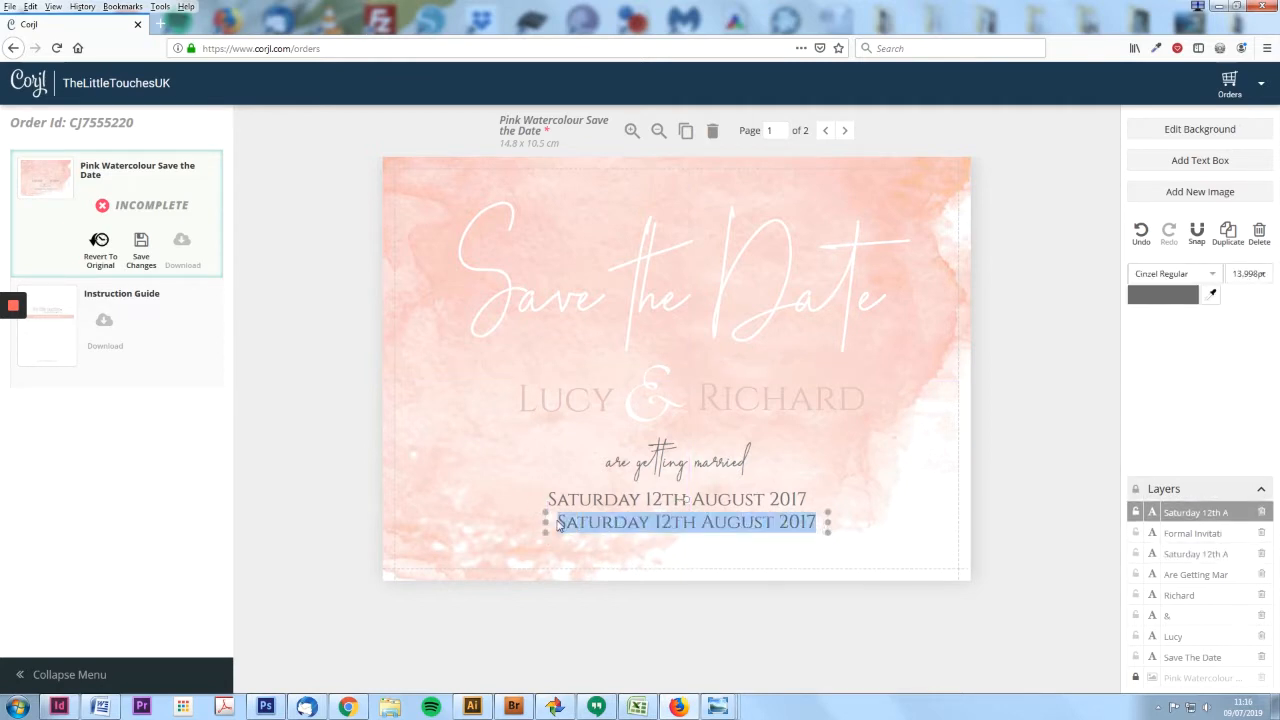
pyautogui.write('Summer Barns')
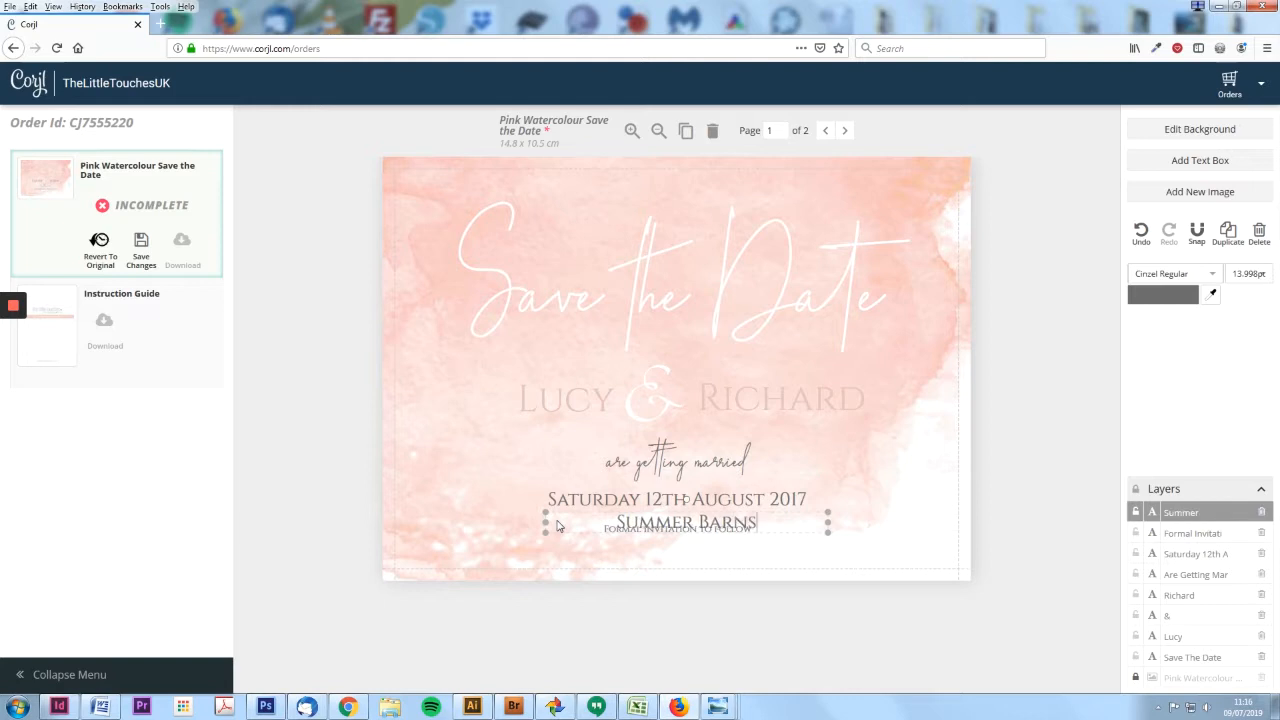
pyautogui.write(', Kent')
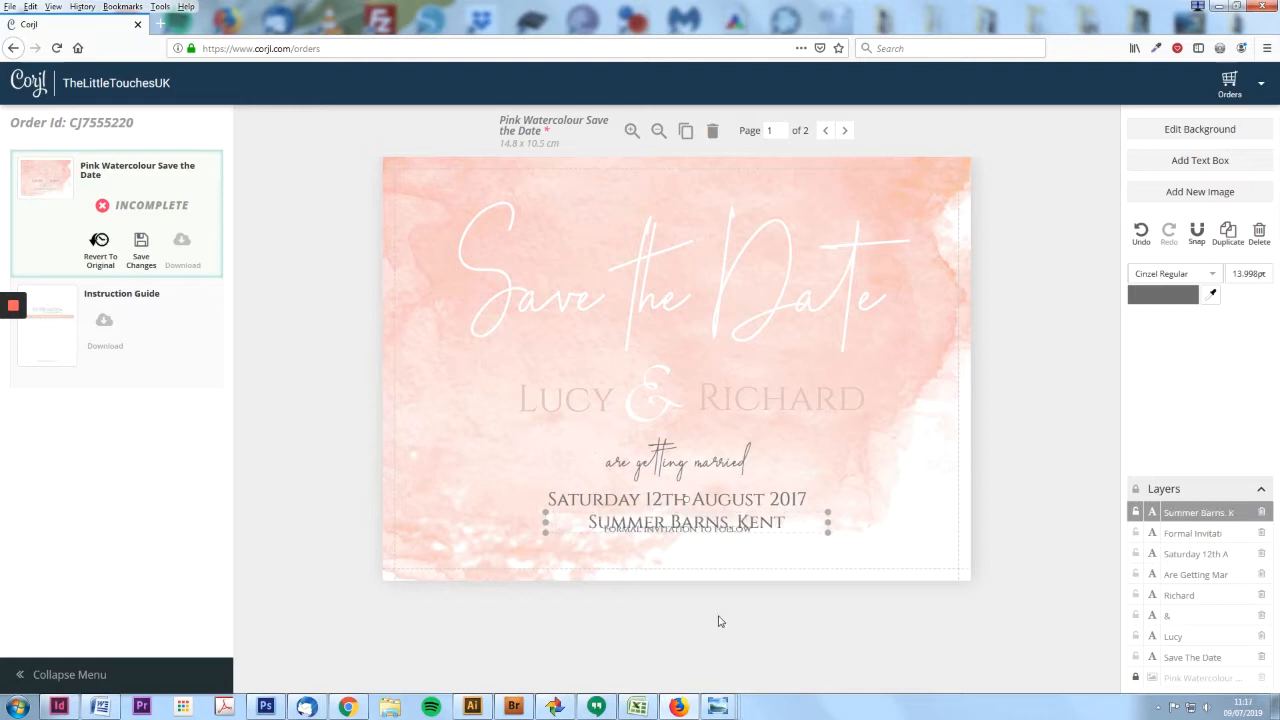
# - Nudge the venue line lower and shift the formal invitation line down and right
pyautogui.click(719, 619)
pyautogui.moveTo(761, 526); pyautogui.dragTo(762, 528)
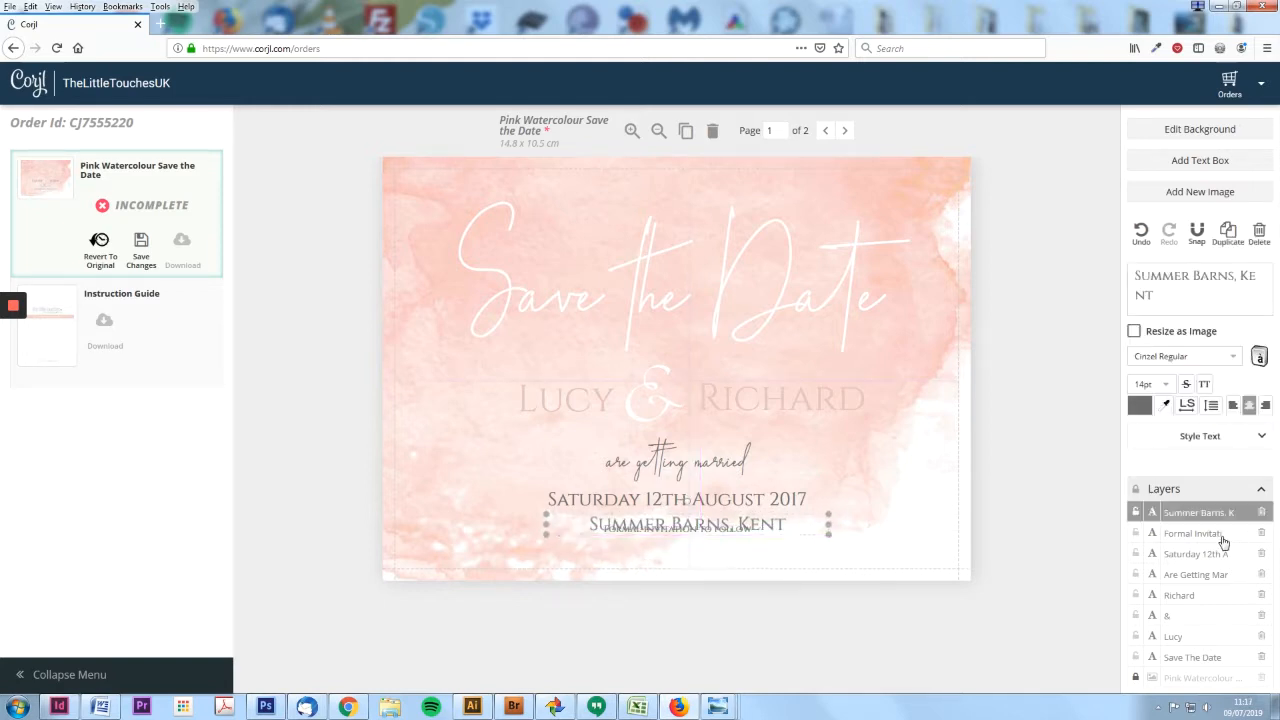
pyautogui.click(1222, 538)
pyautogui.press('Down')
pyautogui.press('Down')
pyautogui.press('Down')
pyautogui.press('Down')
pyautogui.press('Down')
pyautogui.press('Down')
pyautogui.press('Down')
pyautogui.press('Down')
pyautogui.press('Right')
pyautogui.press('Right')
pyautogui.press('Right')
pyautogui.press('Right')
pyautogui.click(1021, 626)
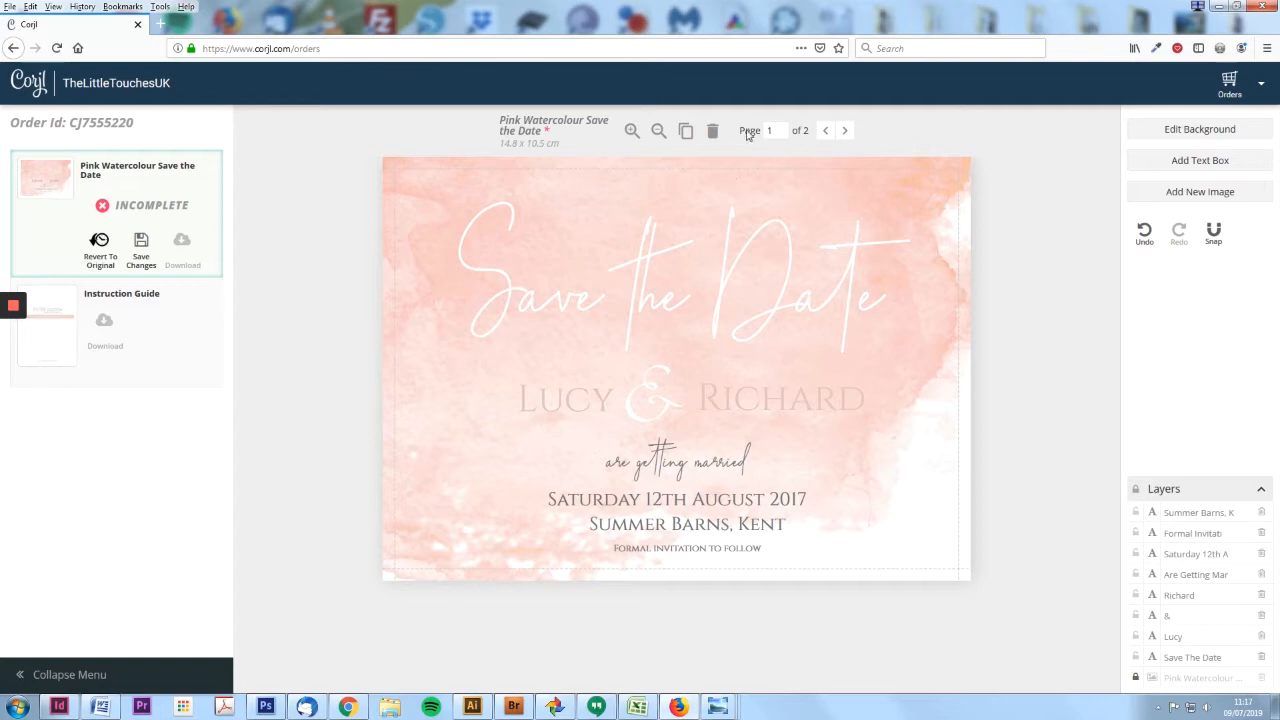
# - Switch to page 2 of the Save the Date card
pyautogui.click(846, 132)
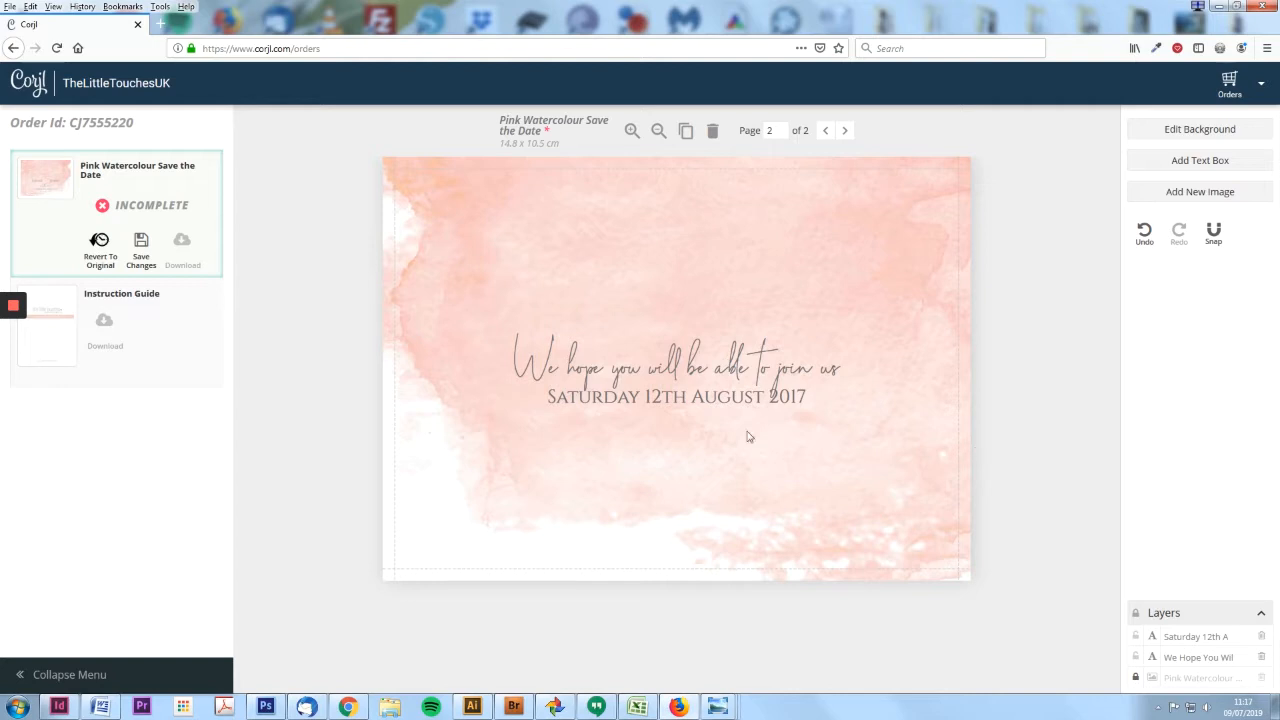
pyautogui.click(729, 405)
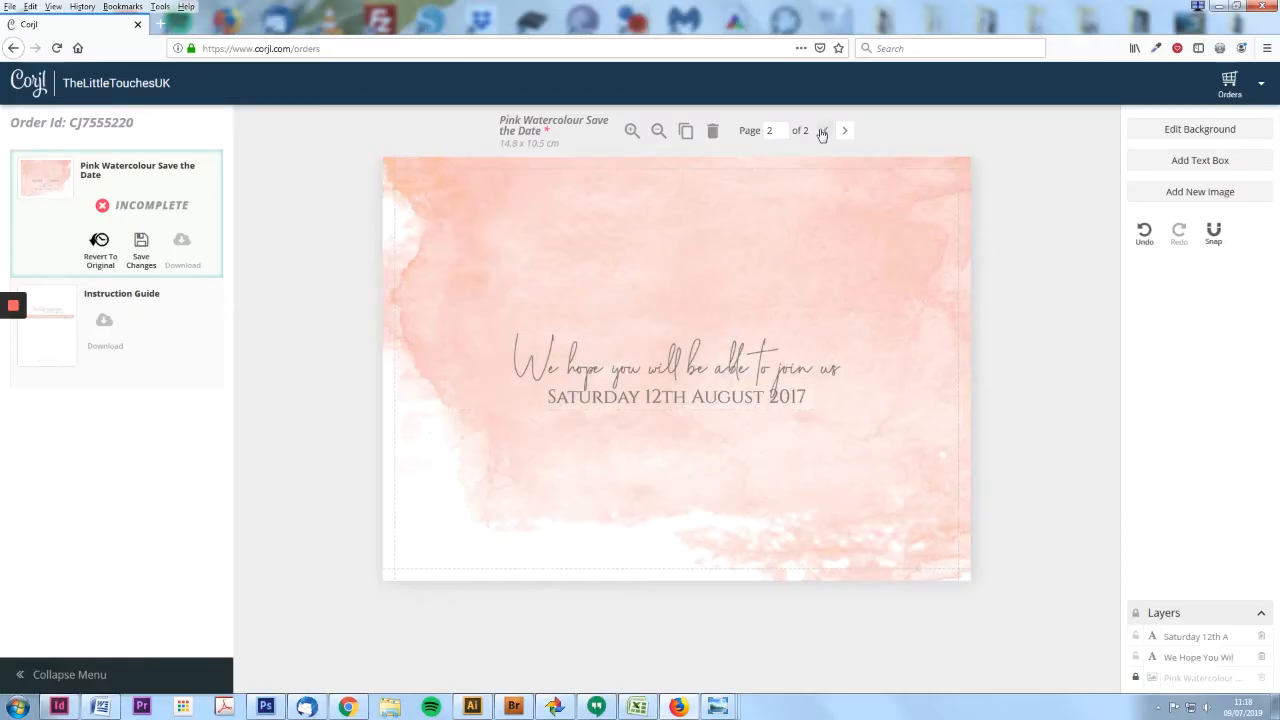
pyautogui.click(822, 133)
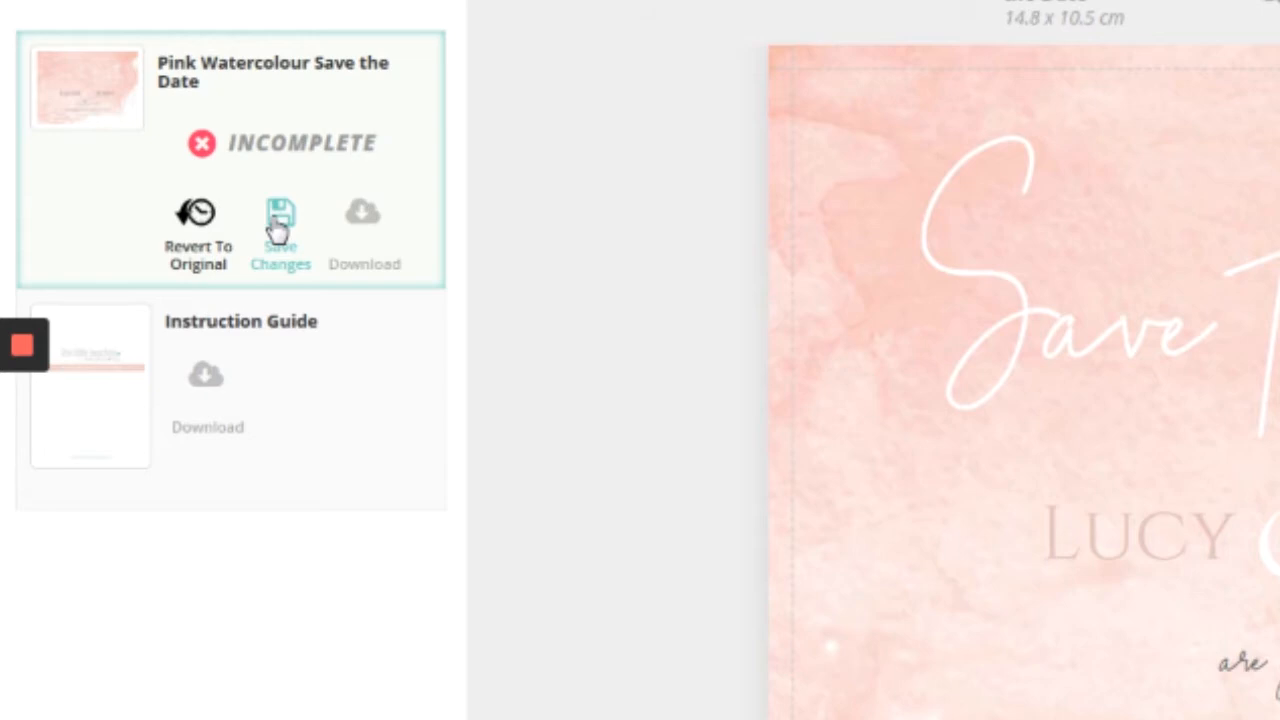
# - Save the card changes and start the design download
pyautogui.click(140, 246)
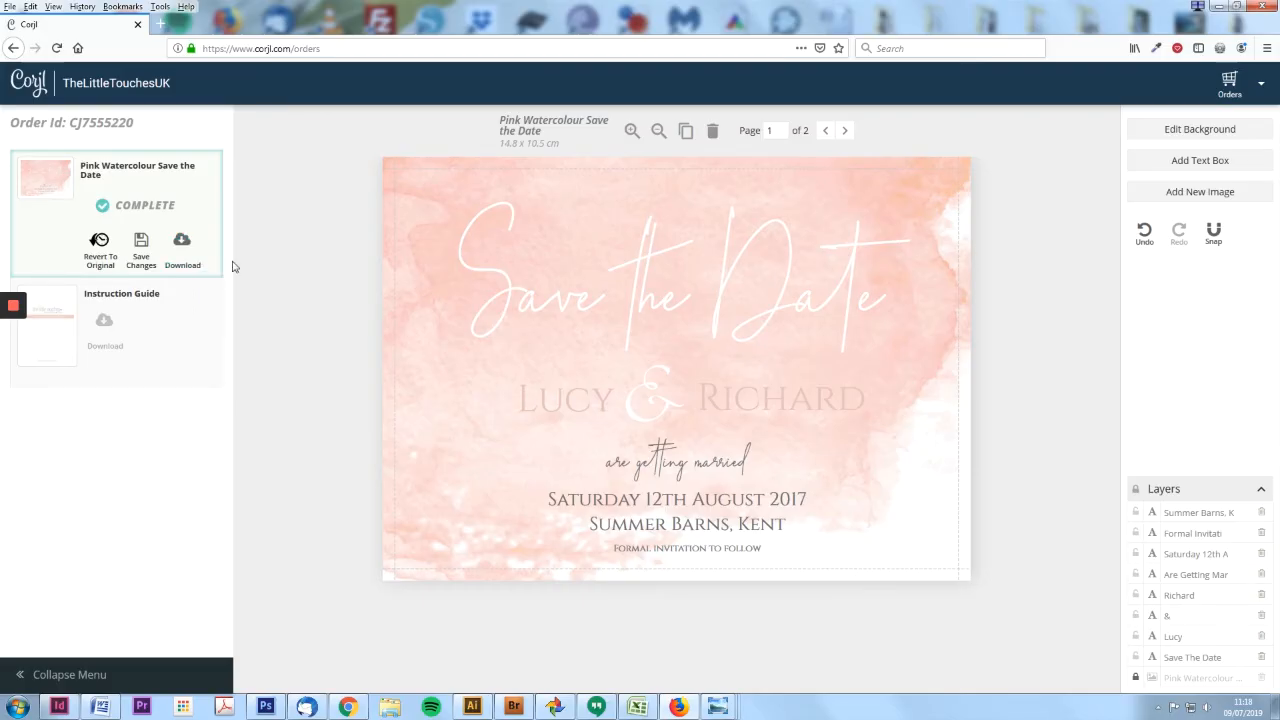
pyautogui.click(182, 242)
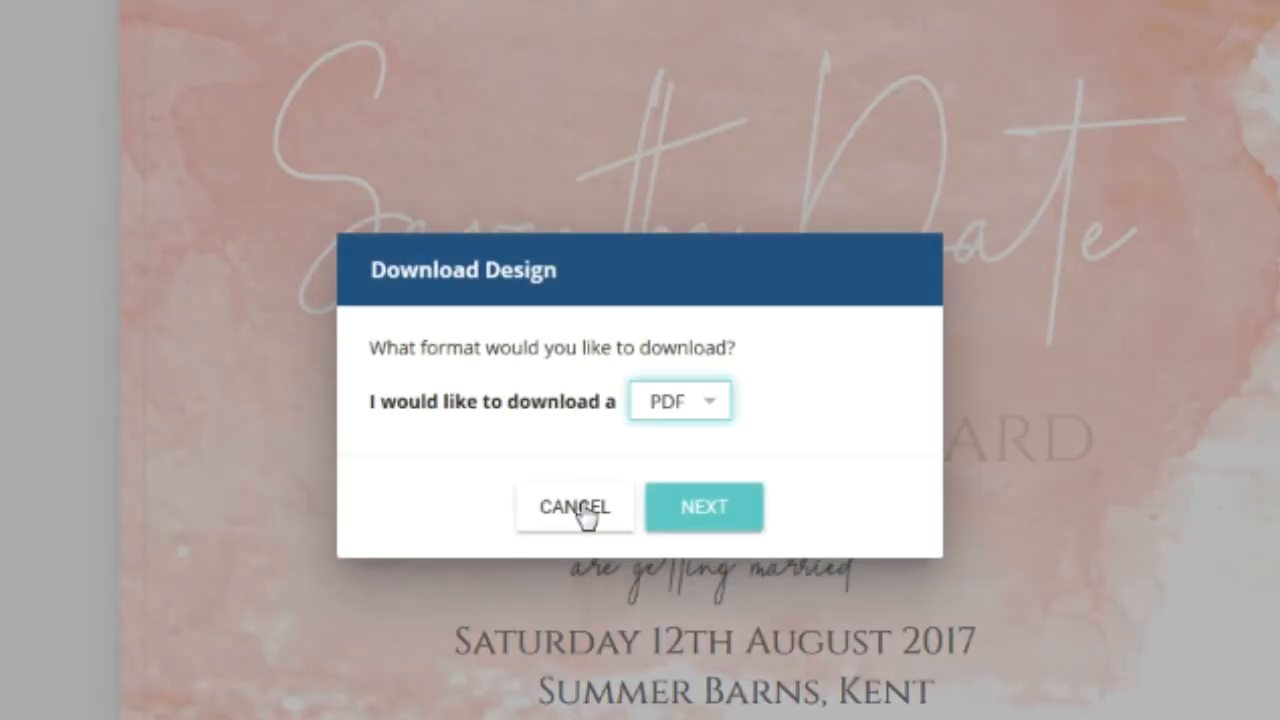
# - Keep PDF as the download format and continue to the layout options
pyautogui.click(728, 409)
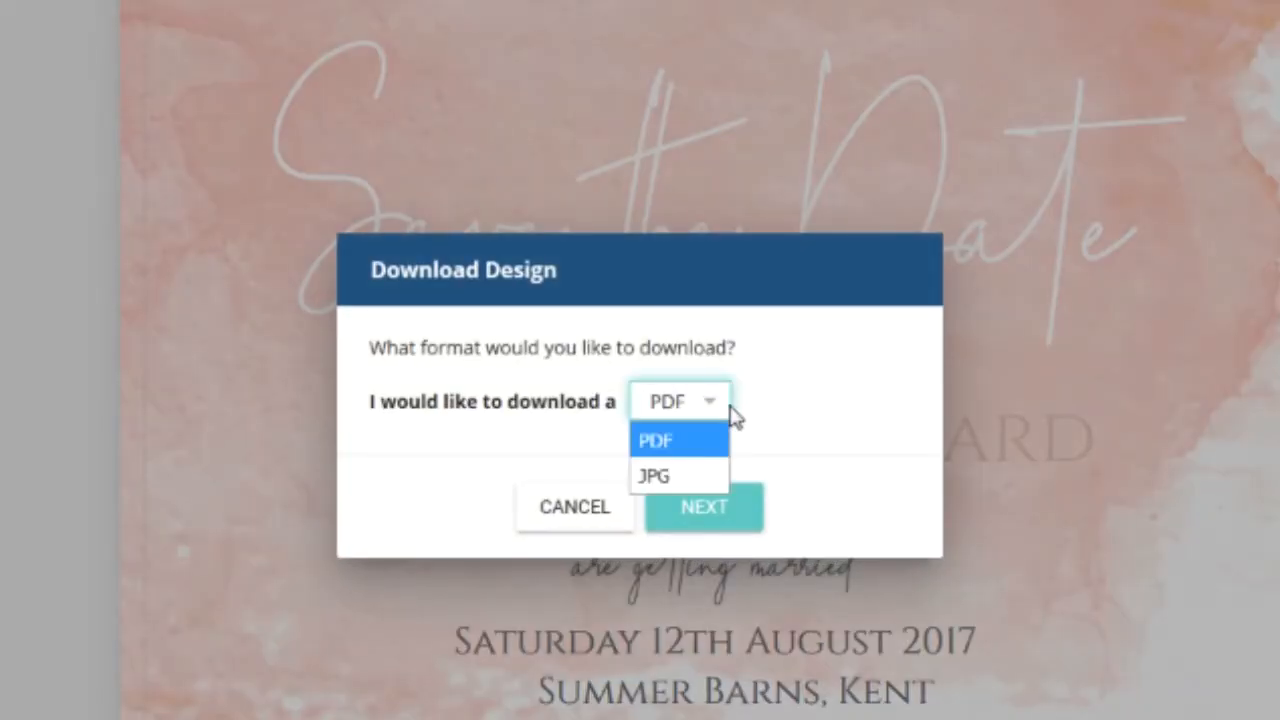
pyautogui.click(693, 450)
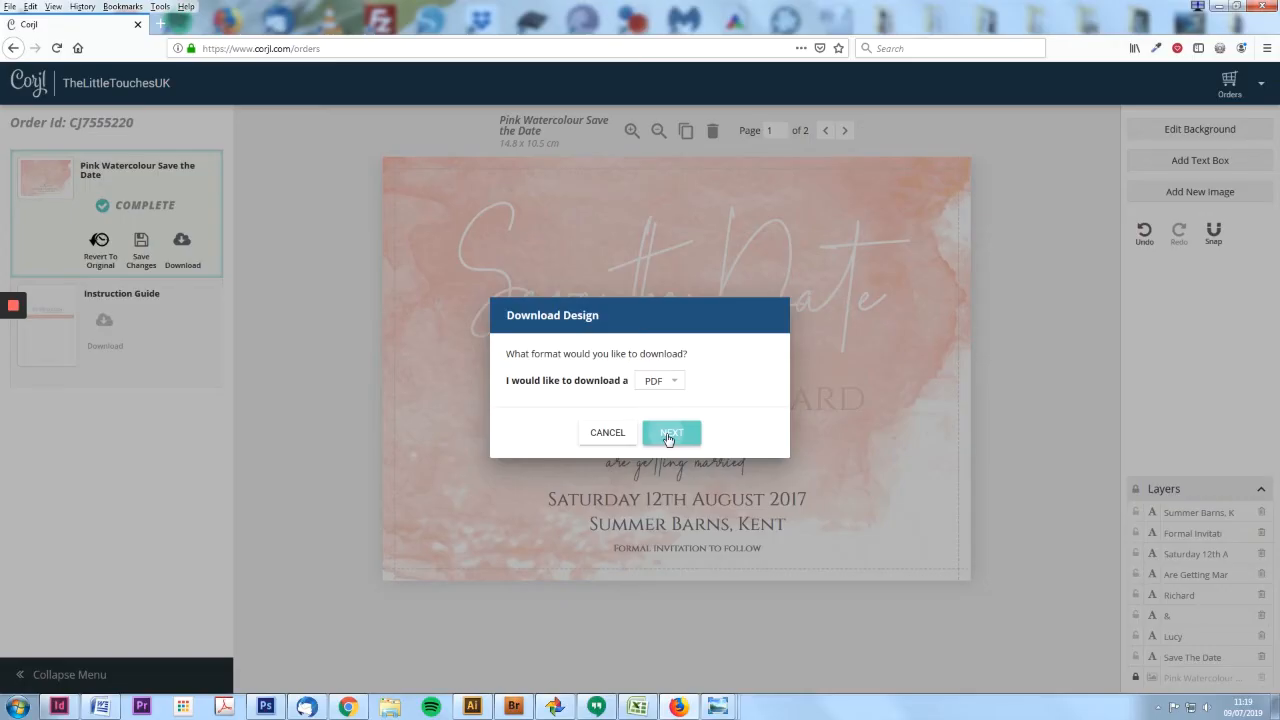
pyautogui.click(695, 515)
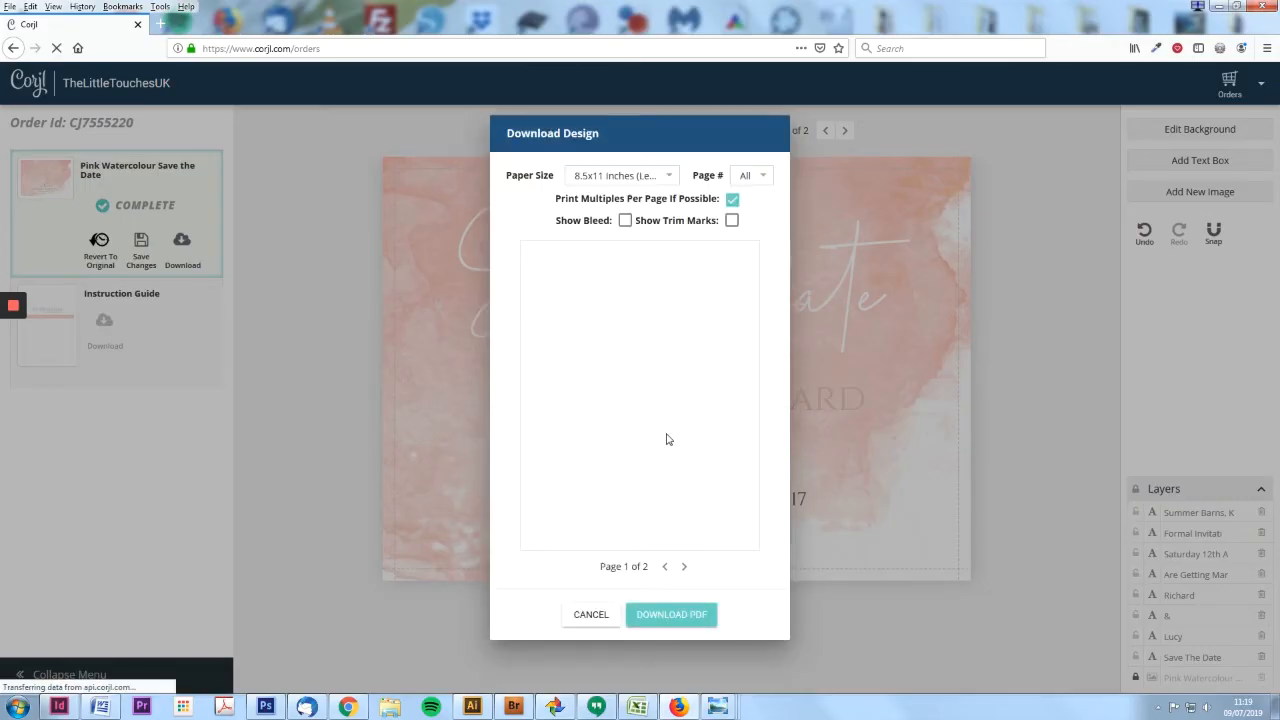
# - Keep all pages, try A4 paper, and tick Show Bleed and Show Trim Marks
pyautogui.click(672, 177)
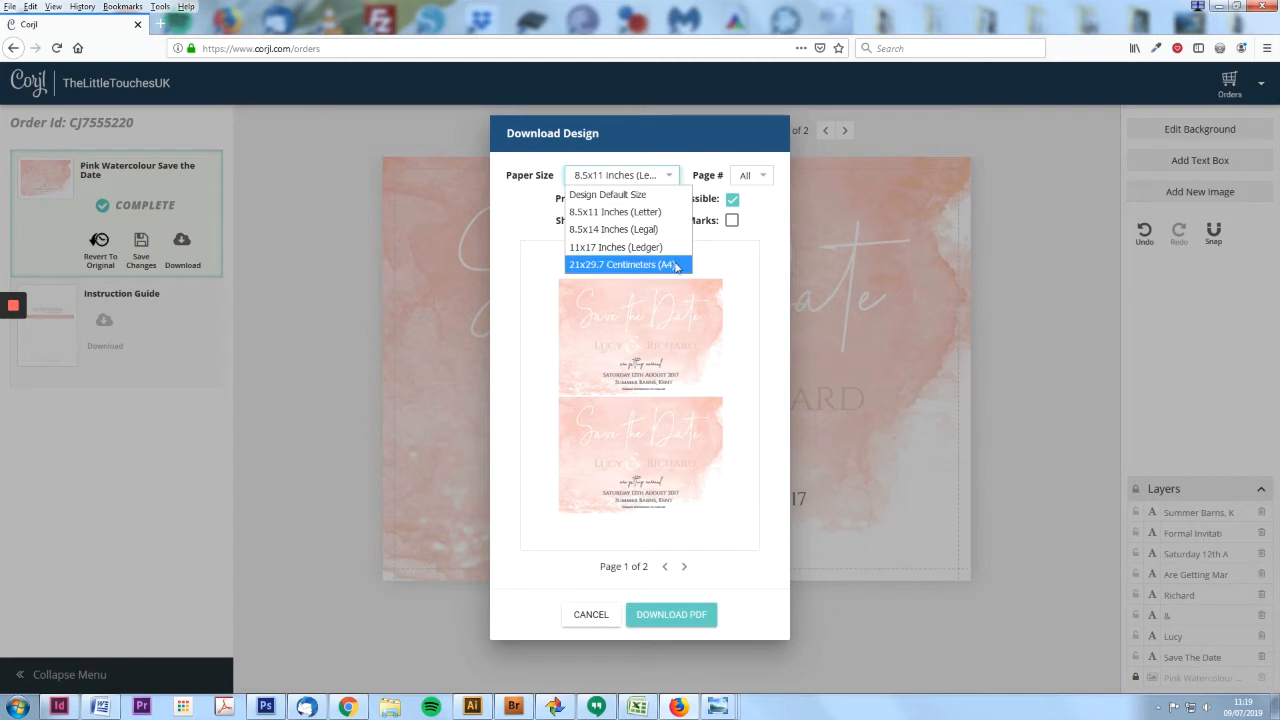
pyautogui.click(630, 195)
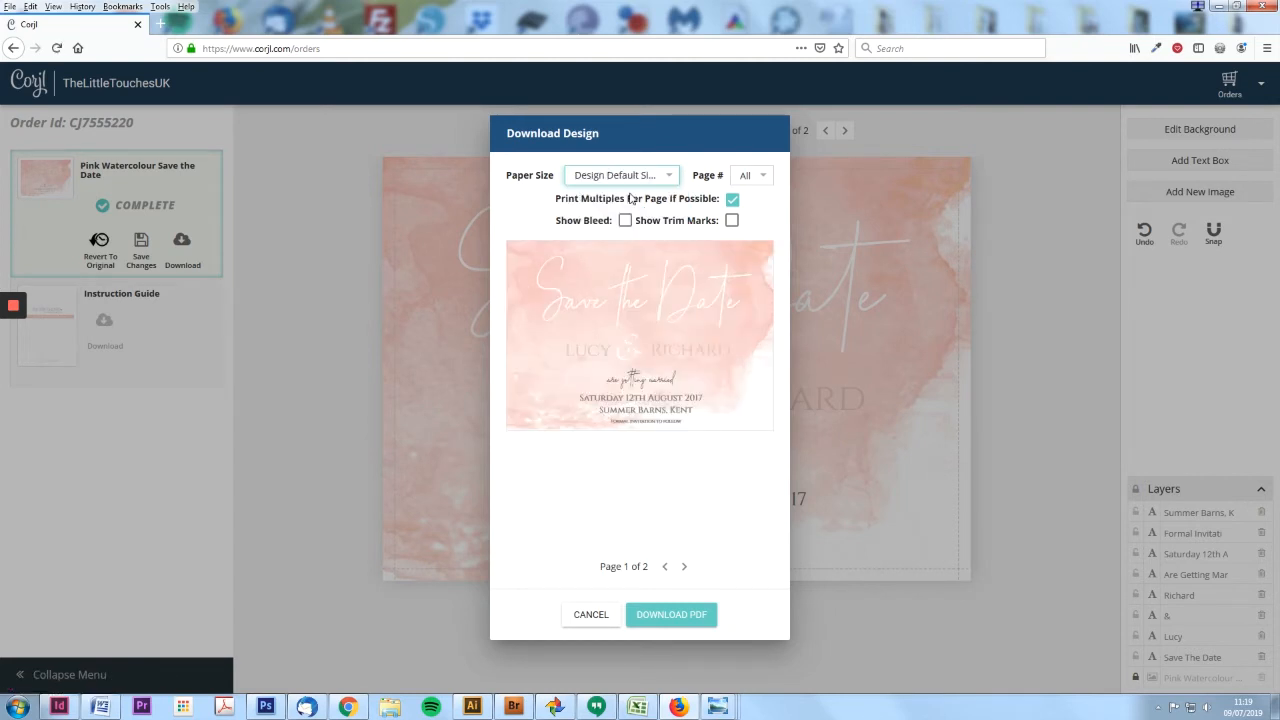
pyautogui.click(768, 176)
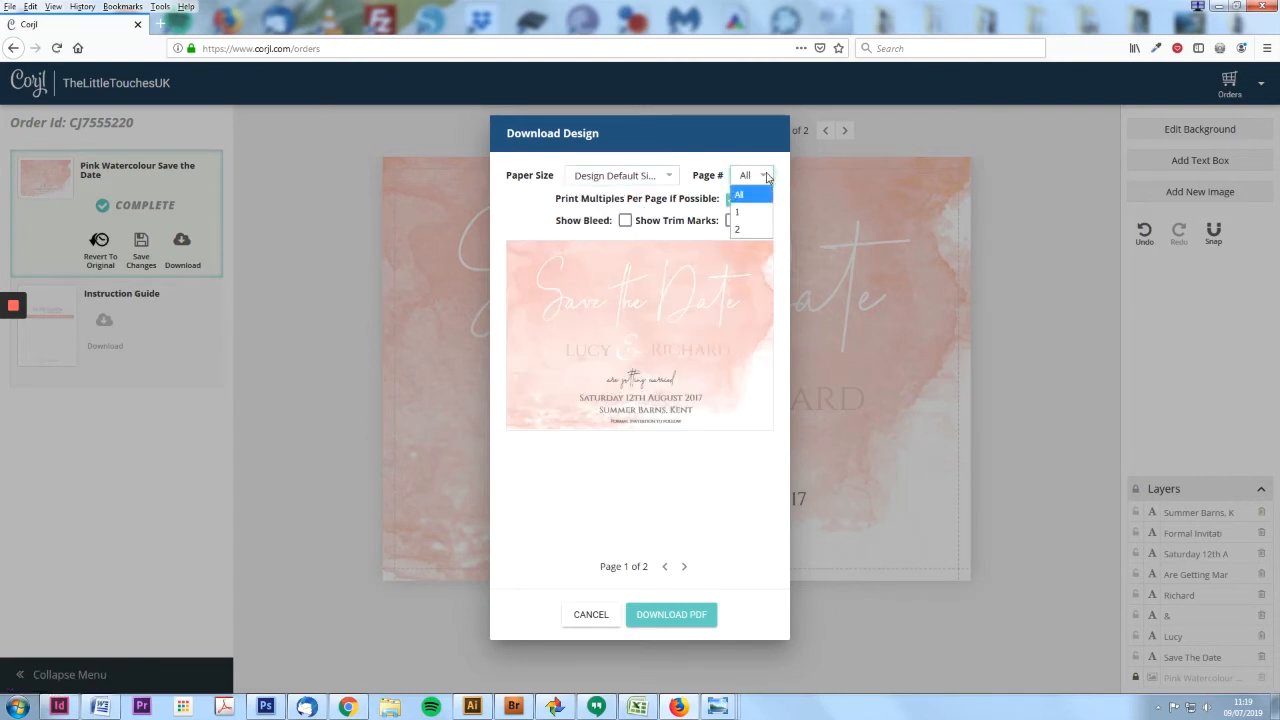
pyautogui.click(532, 212)
pyautogui.click(672, 178)
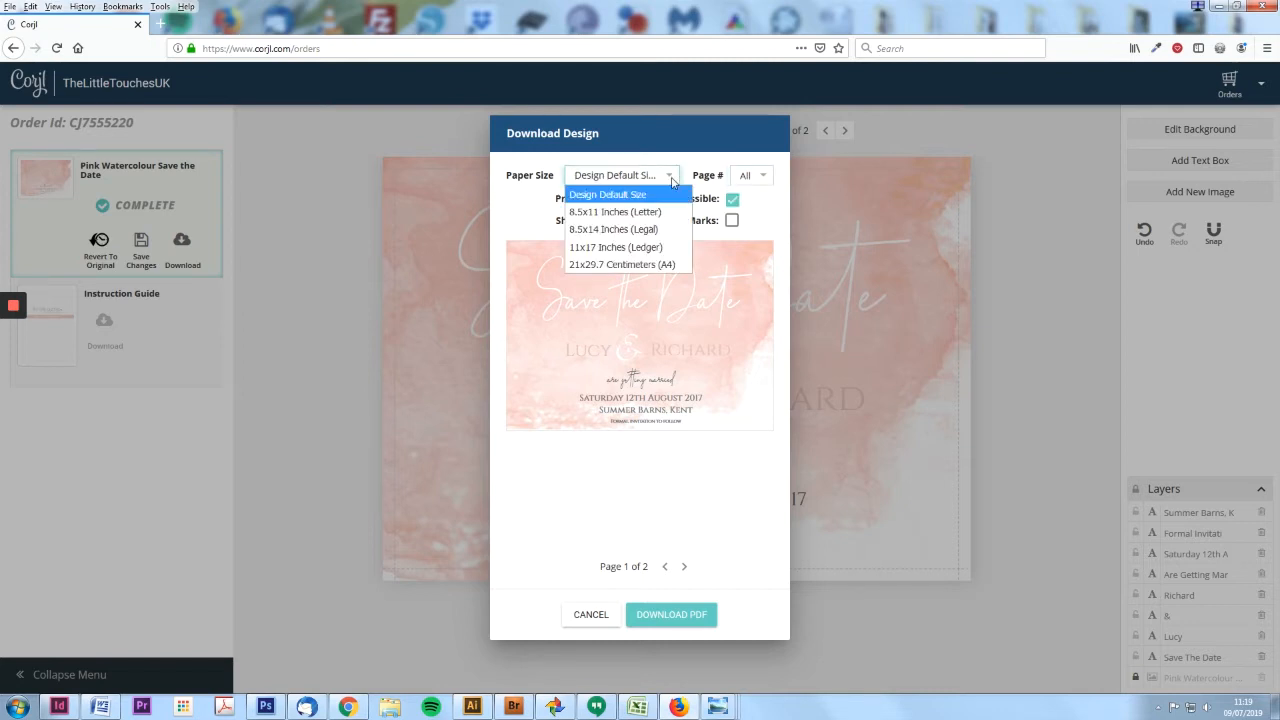
pyautogui.click(627, 265)
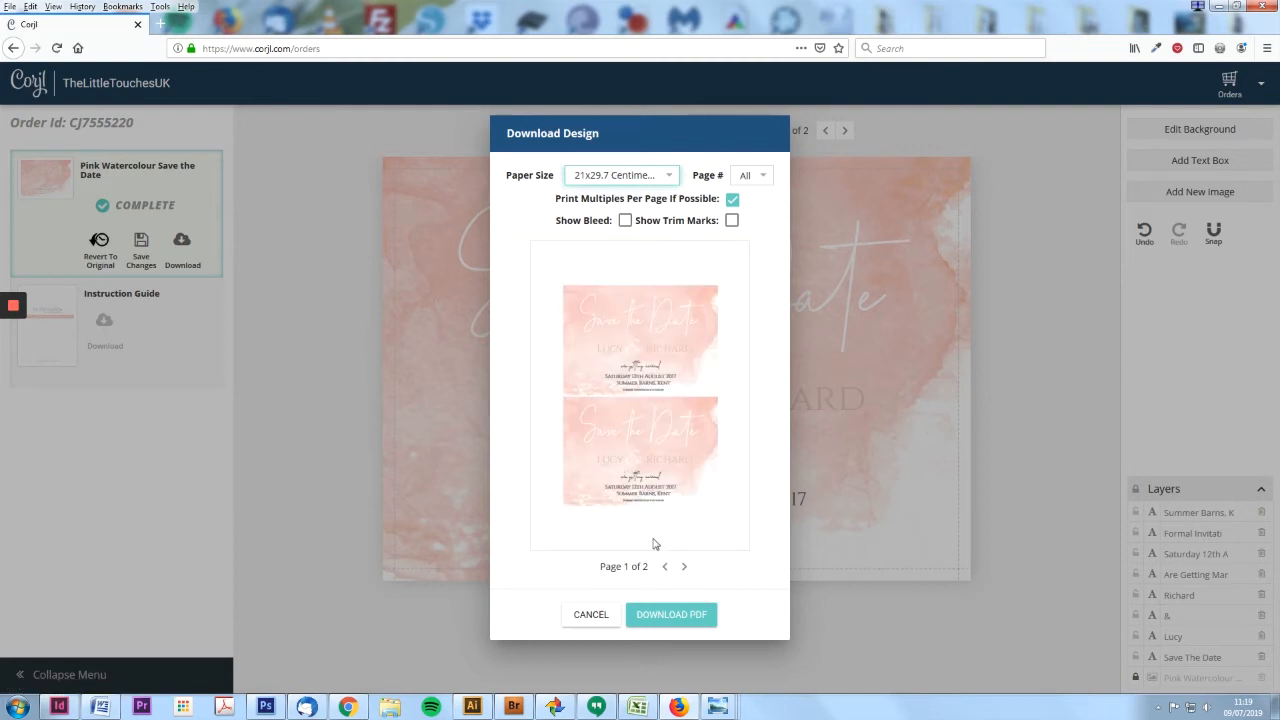
pyautogui.click(625, 221)
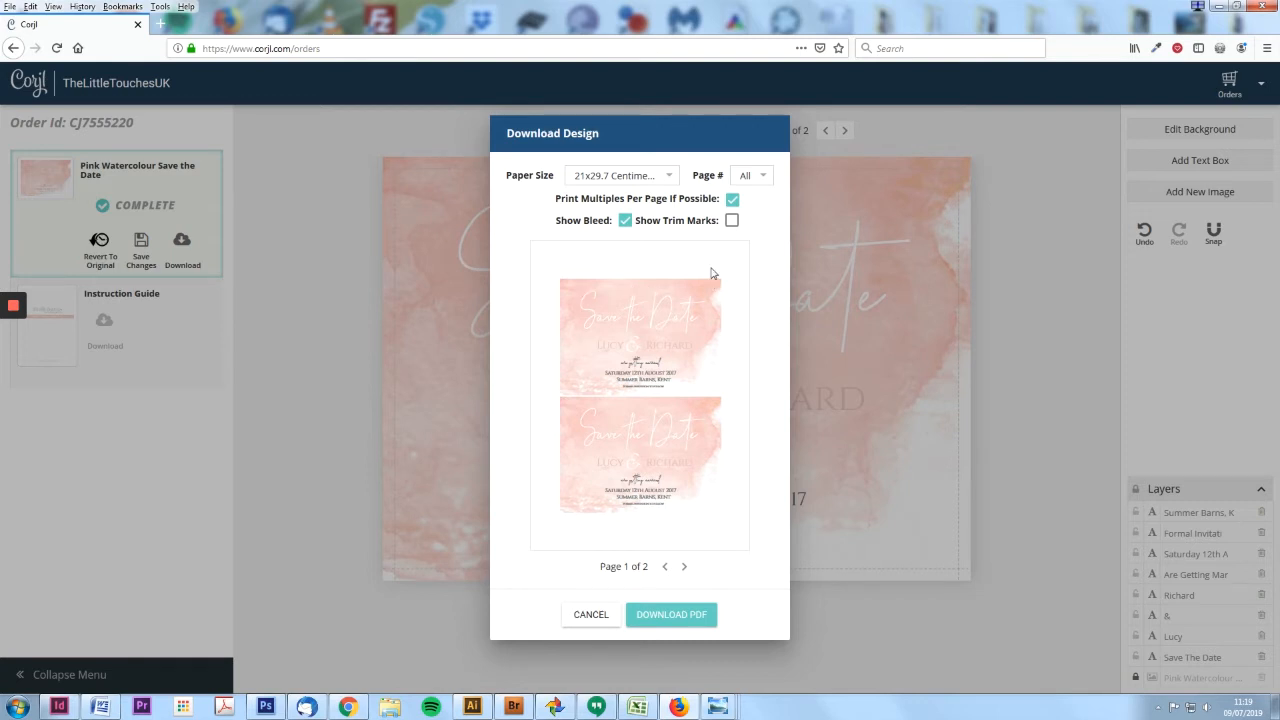
pyautogui.click(733, 220)
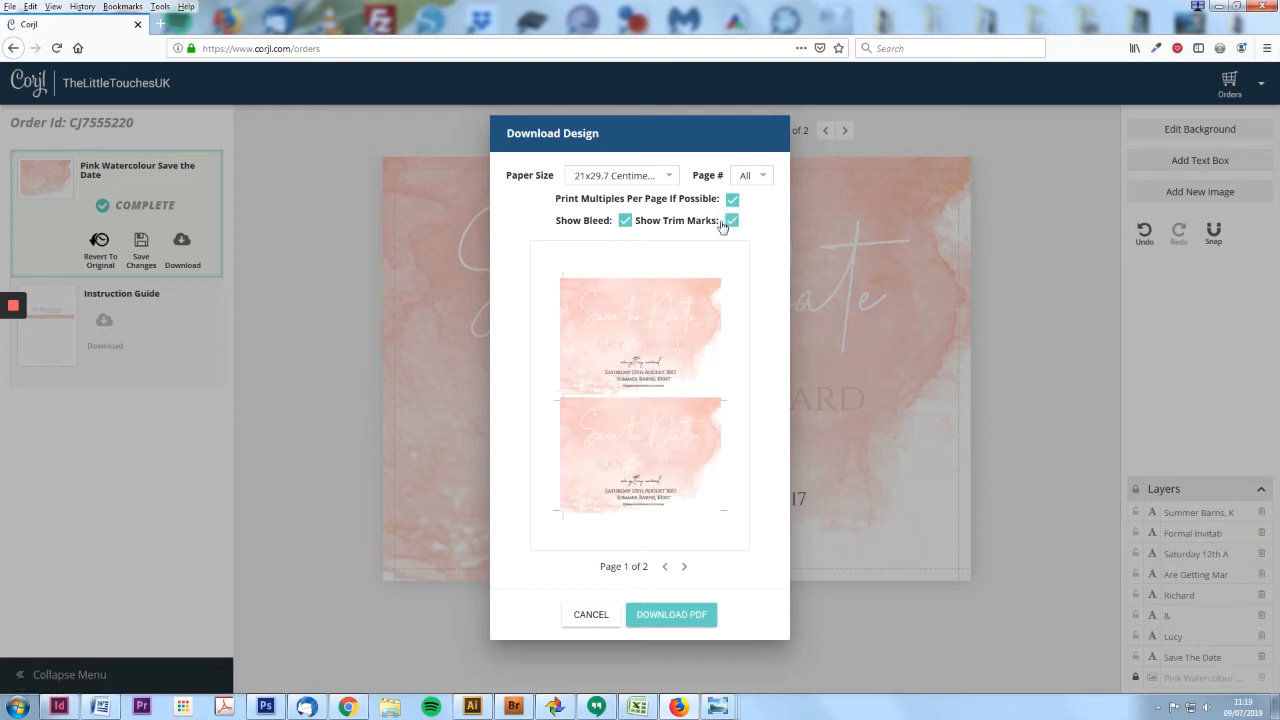
# - Reset the paper size to Design Default Size and download the PDF
pyautogui.click(620, 175)
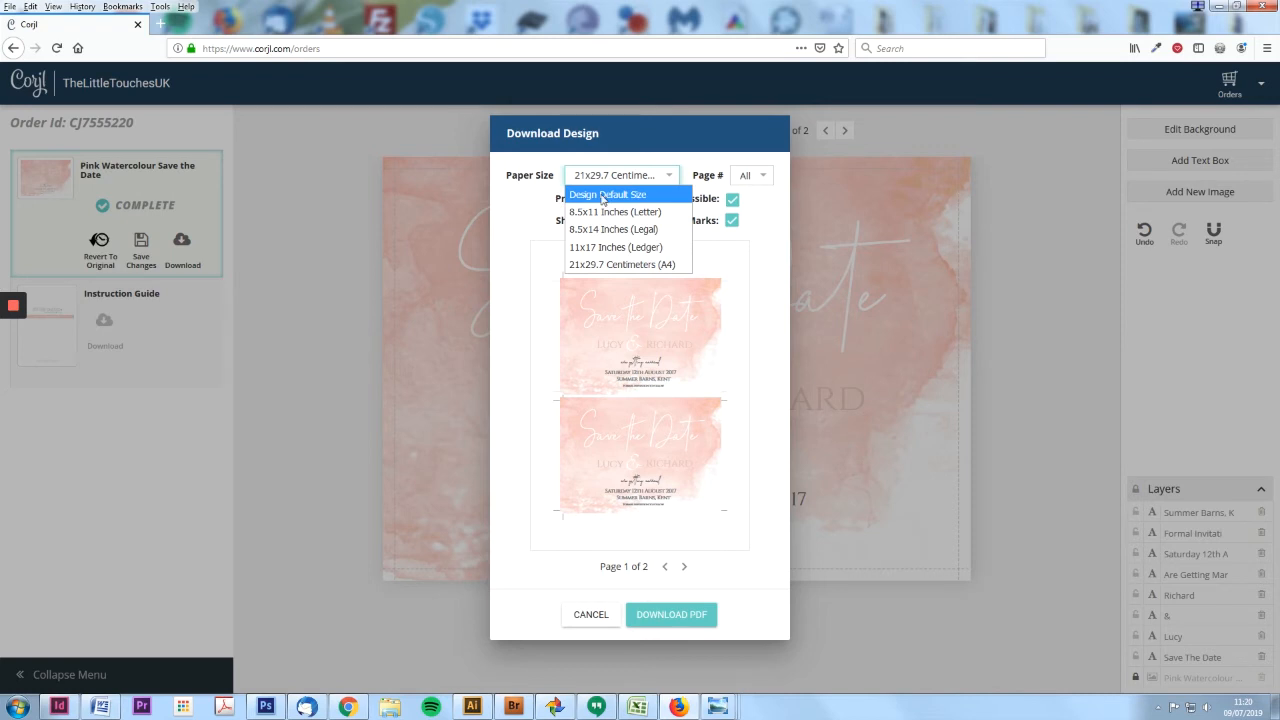
pyautogui.click(603, 196)
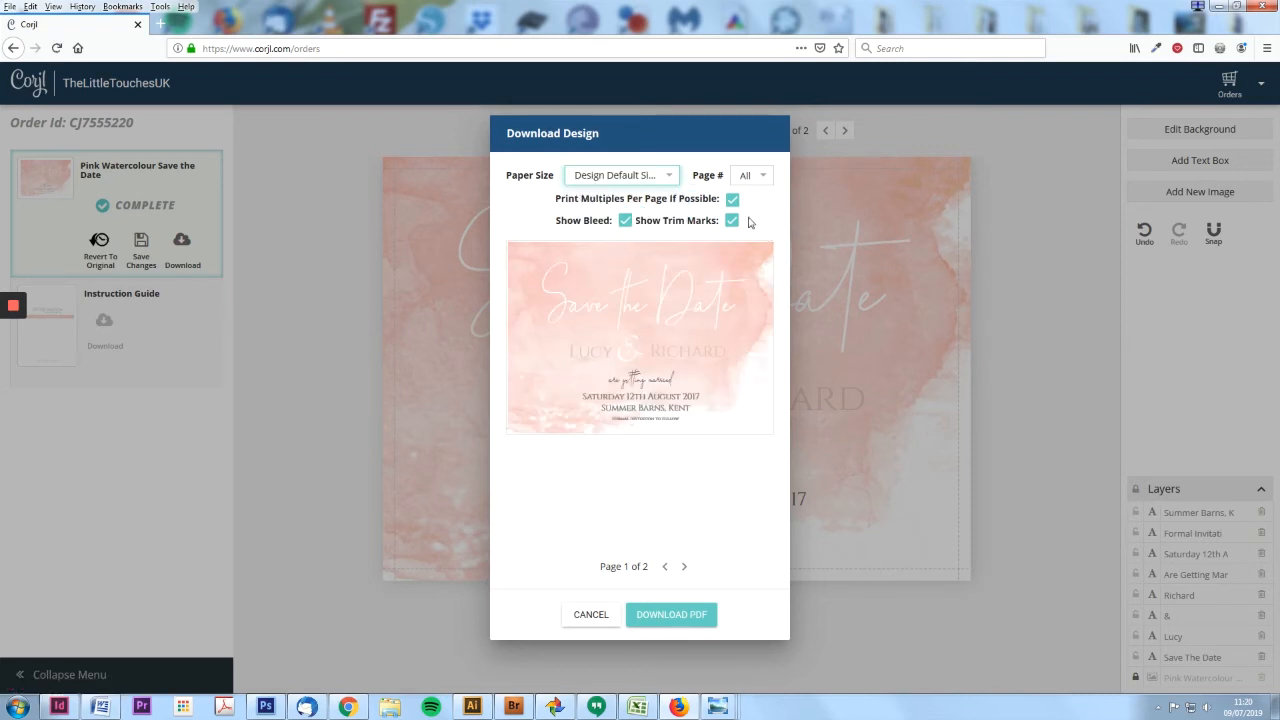
pyautogui.click(698, 617)
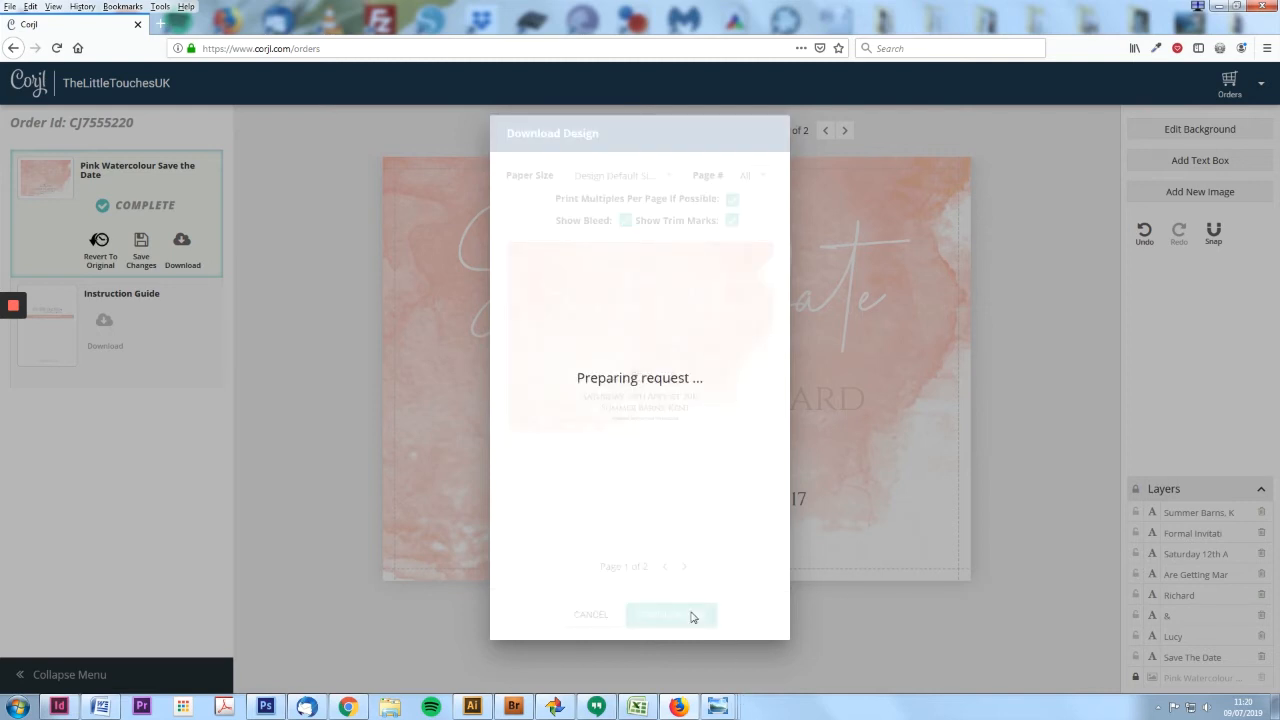